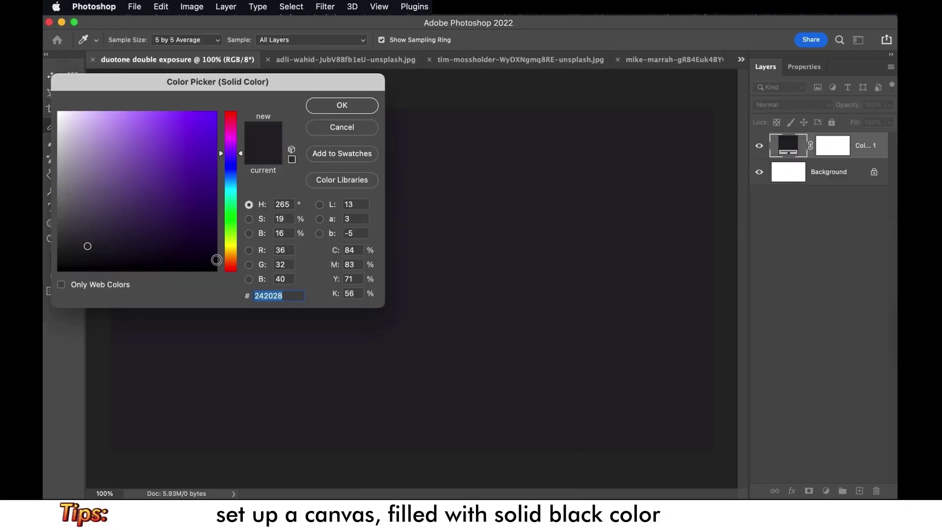
Fill the duotone canvas with solid black, then switch to the monk photo with the Move tool.
drag(216, 259, 211, 276)
click(350, 105)
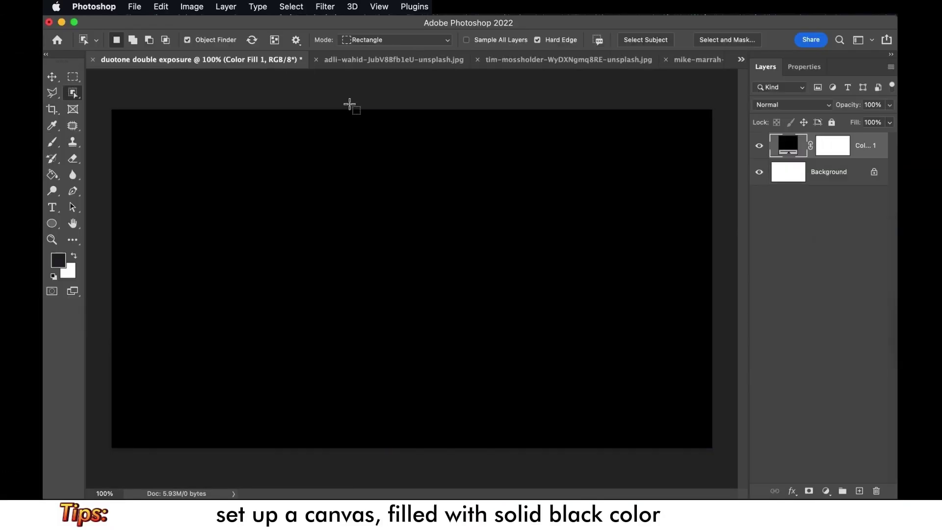
click(52, 77)
click(393, 59)
click(291, 6)
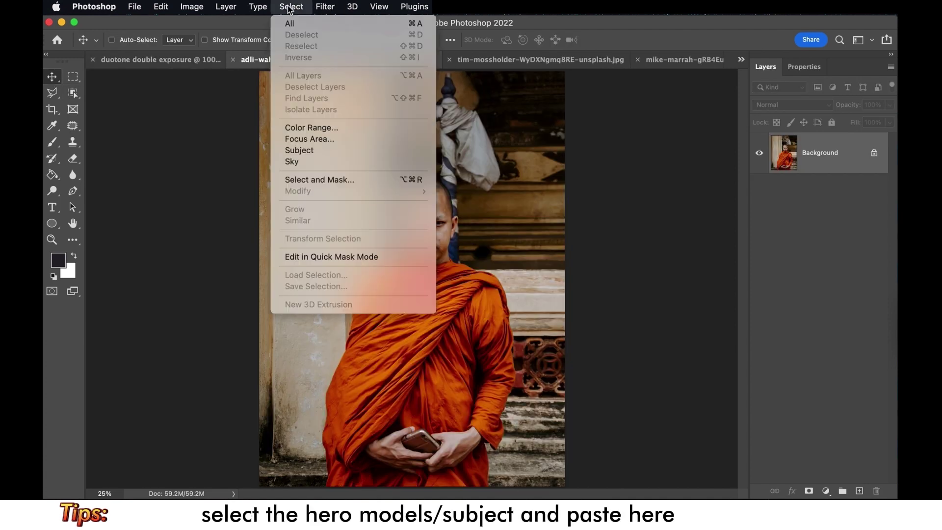
Select the monk as the subject and choose a hard round brush.
click(338, 153)
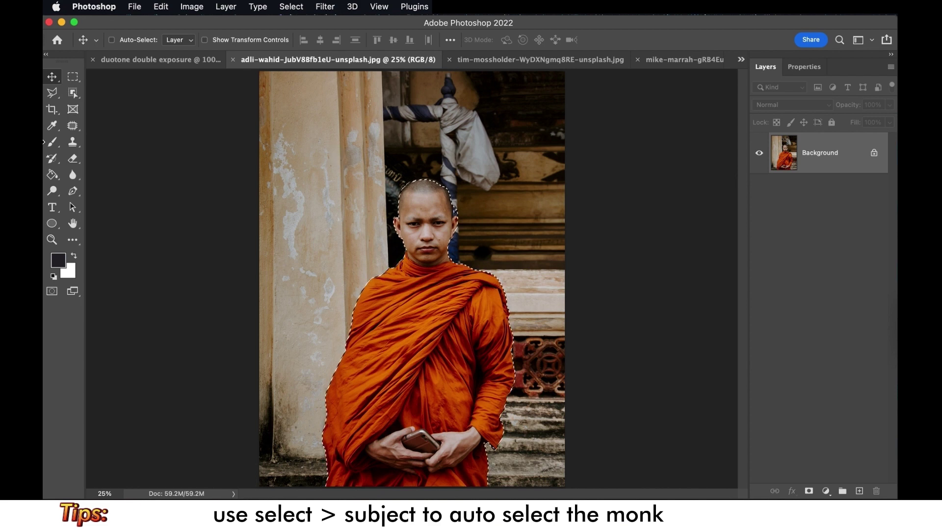
key(b)
click(129, 42)
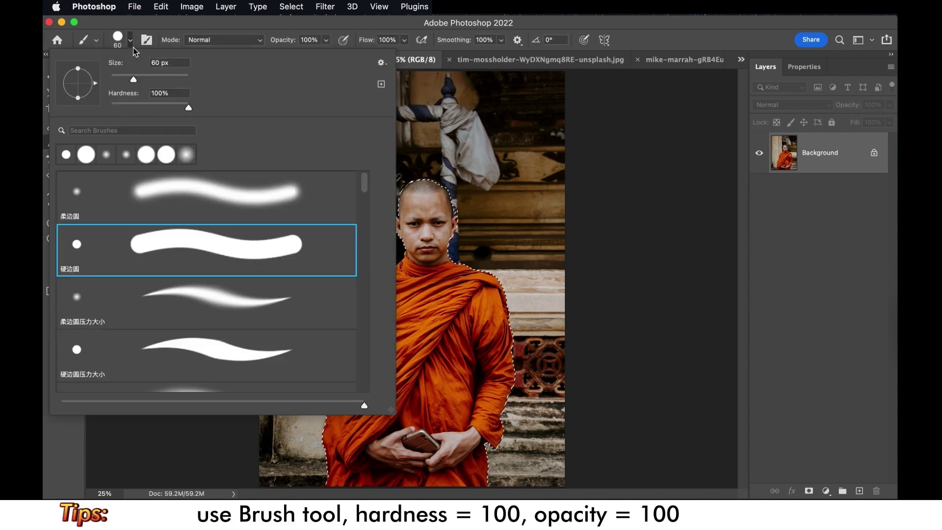
click(301, 27)
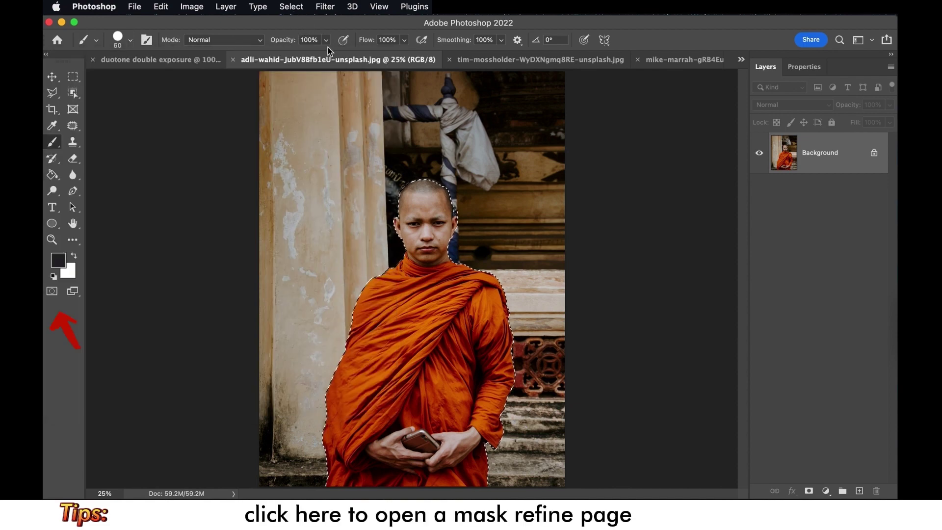
Fix the monk selection in Quick Mask by painting the top of his head in.
click(52, 291)
key(x)
key(ctrl+plus)
key(ctrl+plus)
key(ctrl+plus)
key(ctrl+plus)
scroll(422, 304, up, 8)
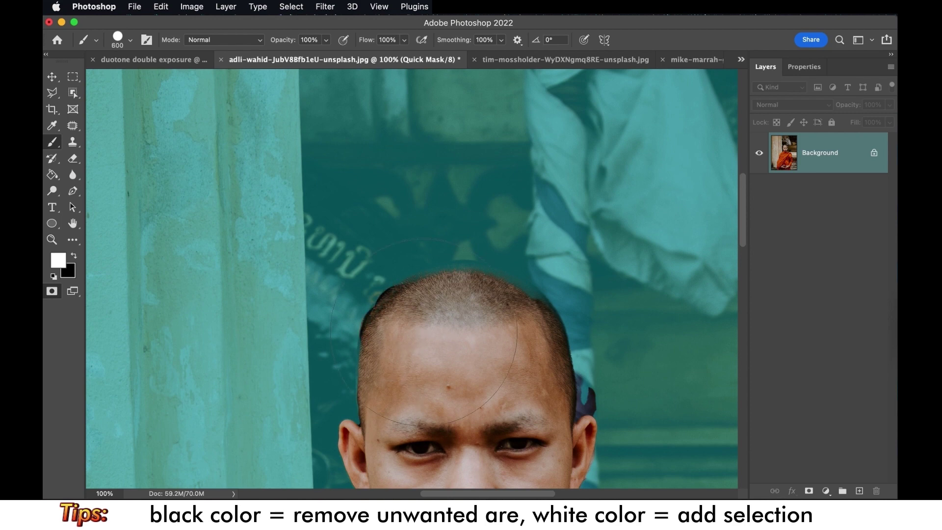
drag(423, 332, 447, 377)
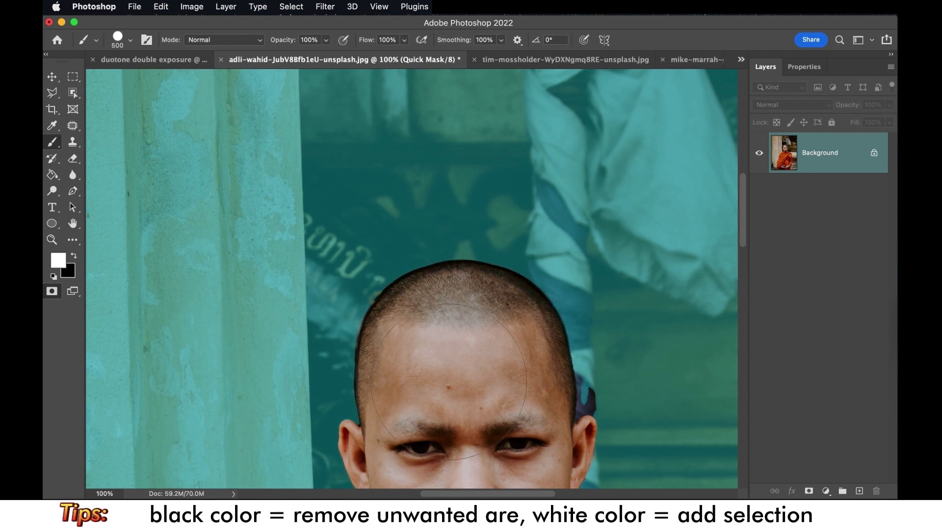
key(bracketleft)
key(bracketleft)
key(bracketleft)
key(x)
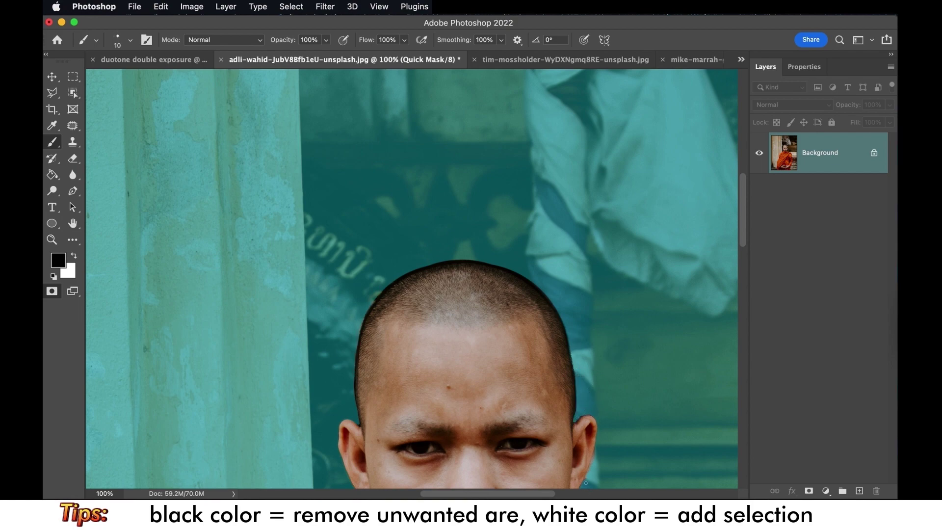
key(super+0)
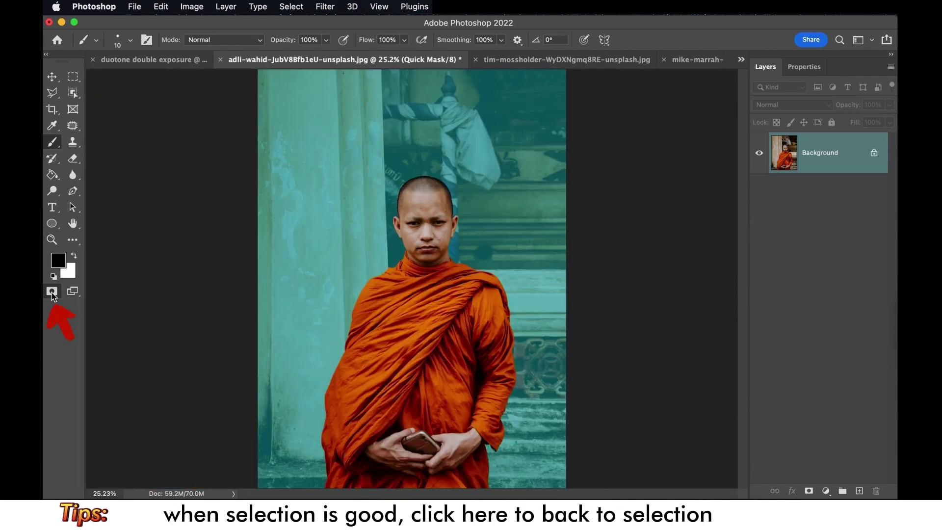
click(52, 292)
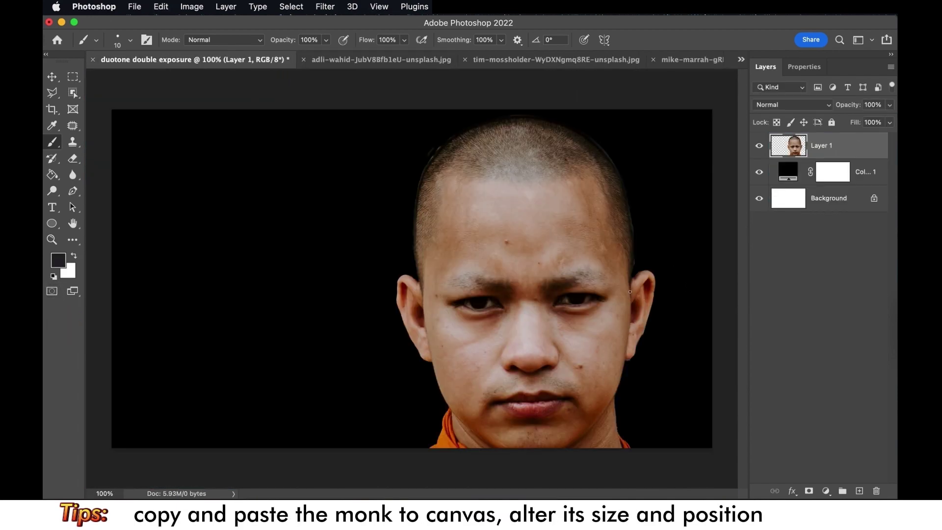
Scale the pasted monk to about a third size and position it on the black canvas.
key(super+t)
drag(282, 385, 206, 178)
drag(521, 115, 539, 177)
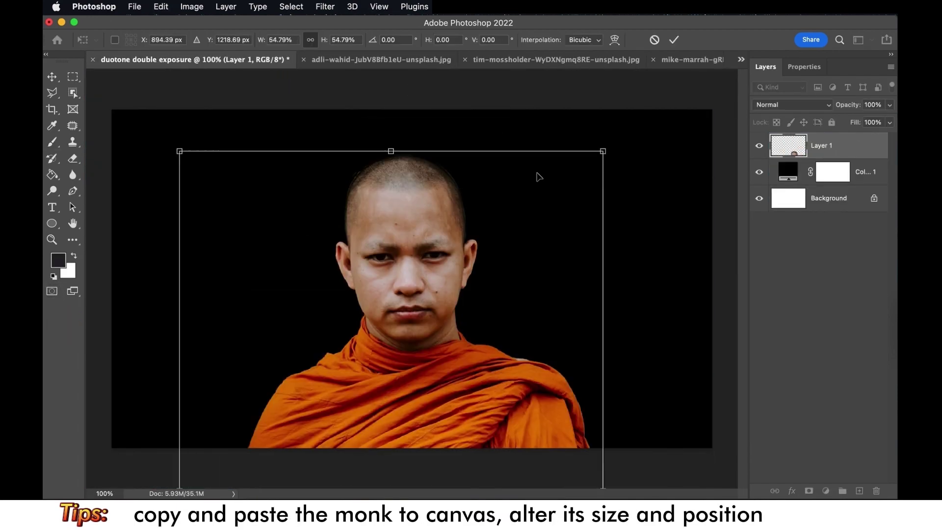
mouse_move(603, 152)
mouse_down()
mouse_move(467, 309)
mouse_move(526, 137)
mouse_up()
drag(505, 204, 540, 127)
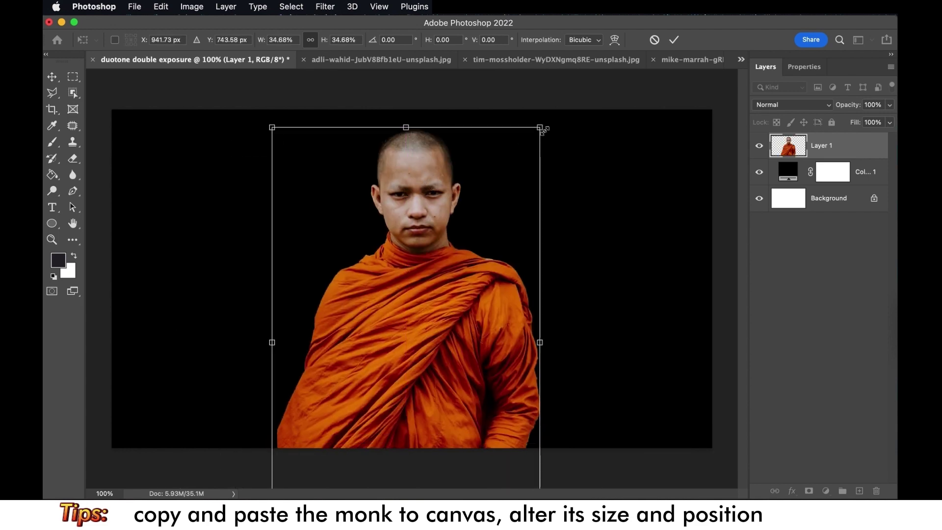
key(Return)
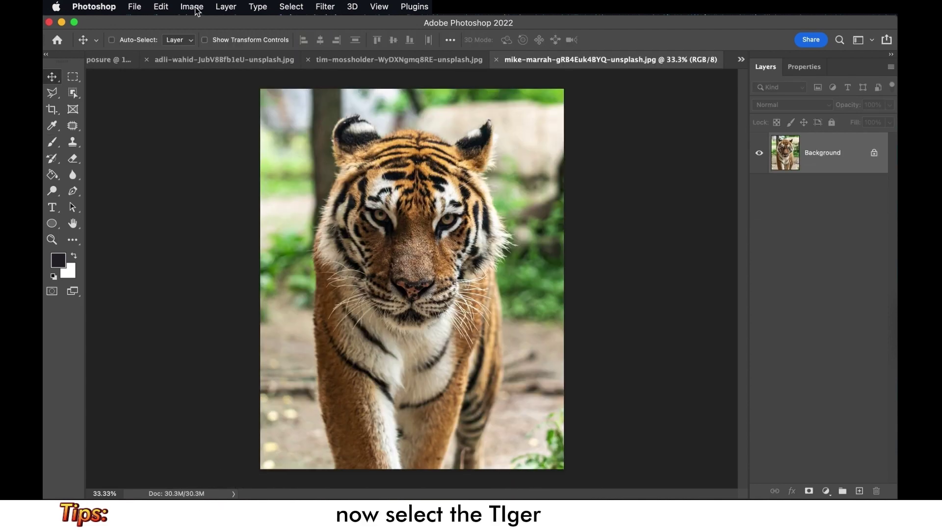
Select the tiger as the subject and widen the selection by painting white in Quick Mask.
click(322, 11)
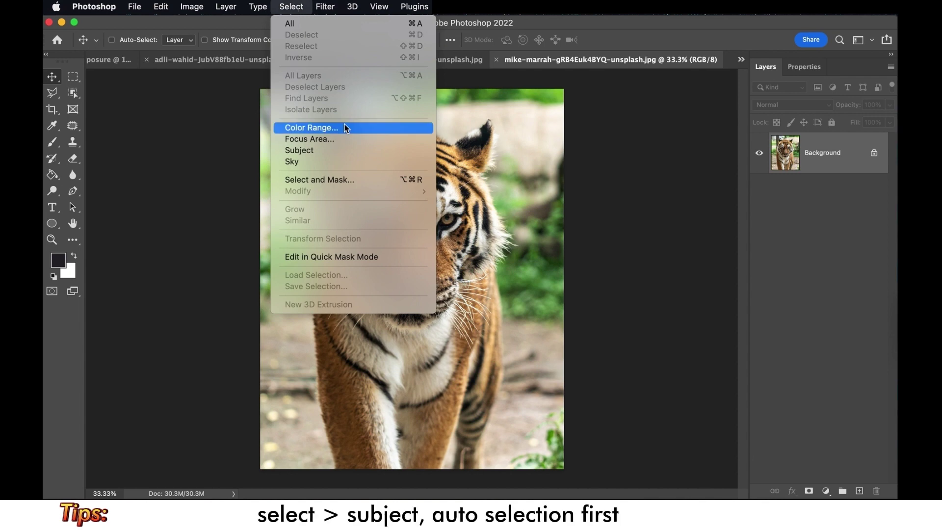
click(333, 151)
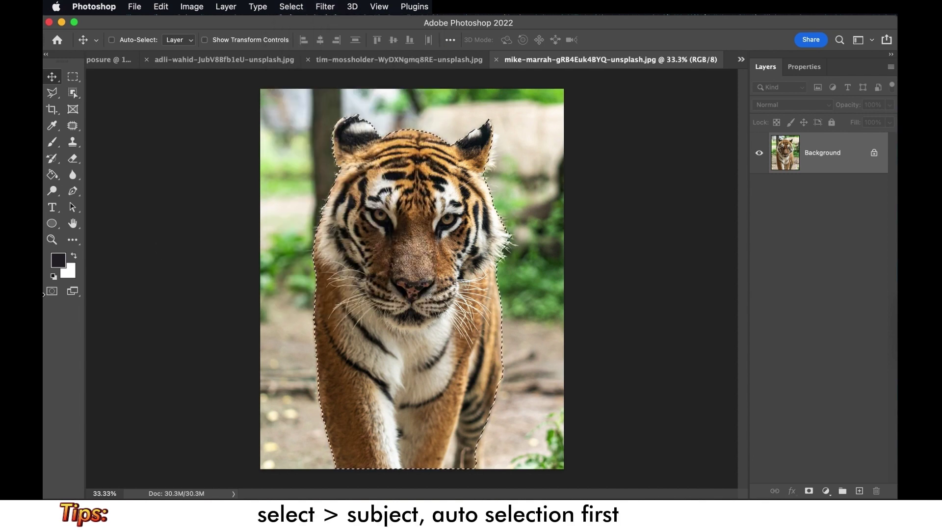
key(q)
click(53, 143)
click(74, 255)
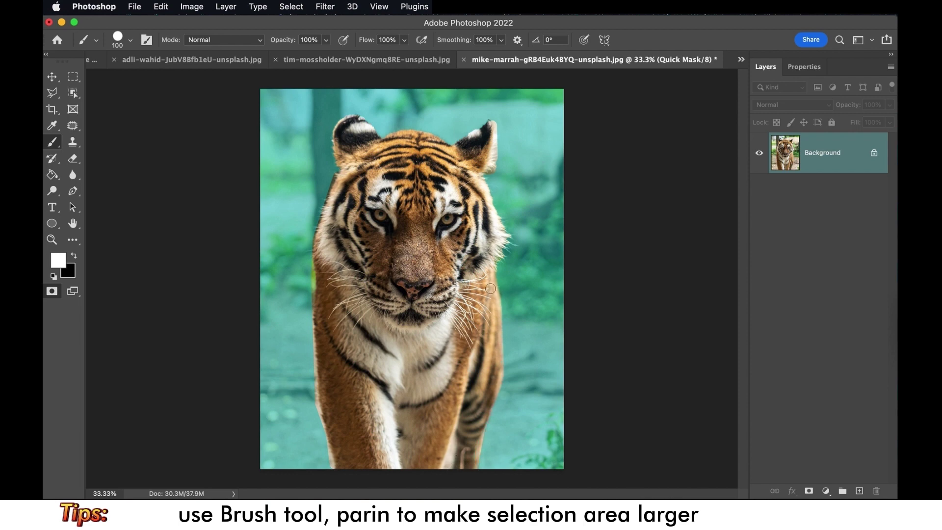
click(51, 292)
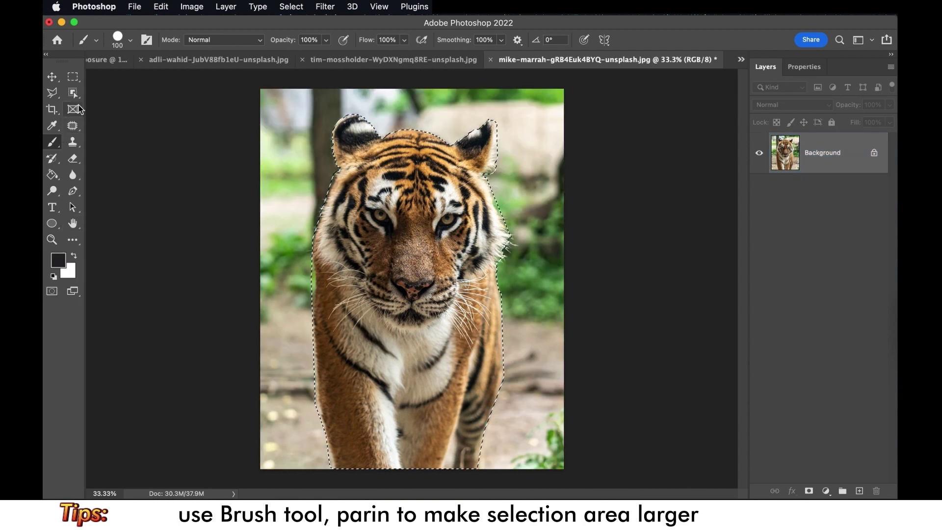
click(73, 93)
In Select and Mask, use the Refine Edge Brush on the fur along the tiger's left ear.
right_click(448, 221)
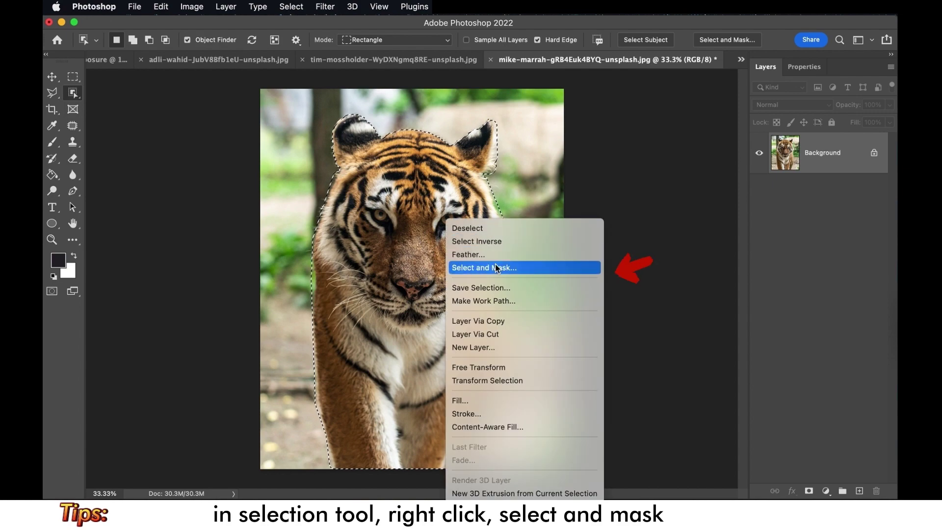
click(495, 268)
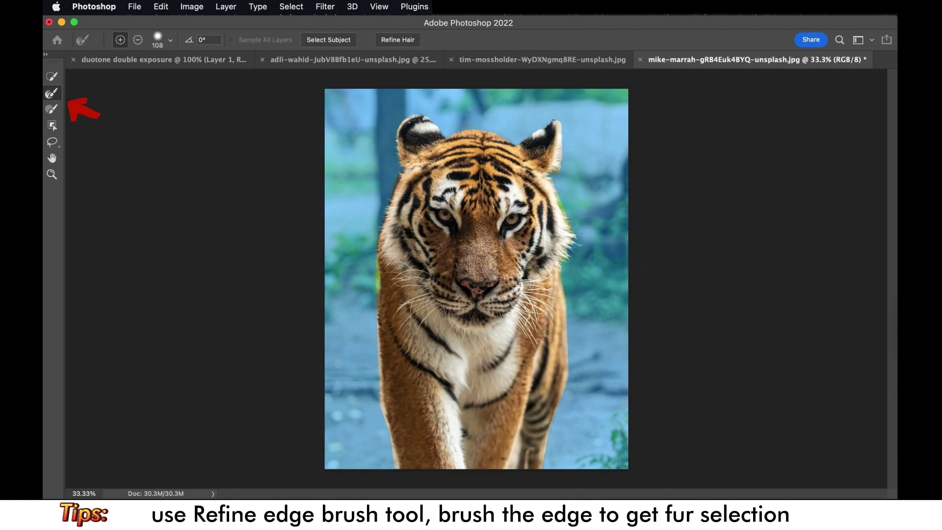
click(49, 91)
key(super+plus)
key(super+plus)
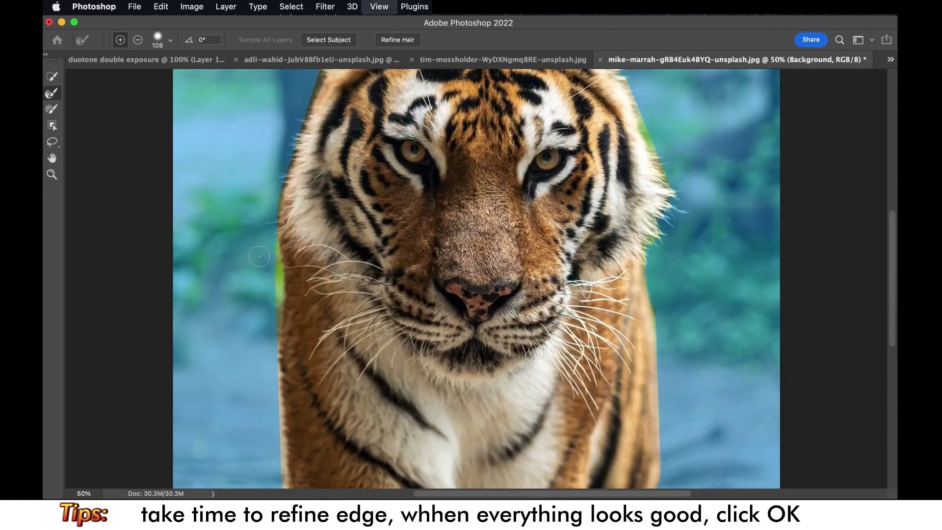
key(super+plus)
scroll(183, 132, up, 5)
scroll(235, 196, up, 3)
key(bracketleft)
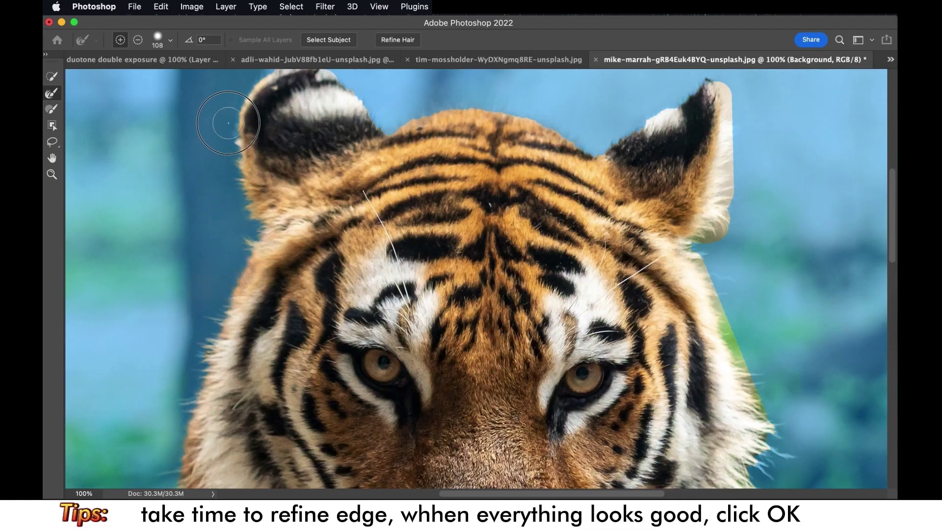
scroll(231, 167, up, 2)
drag(248, 200, 336, 157)
key(bracketleft)
key(bracketleft)
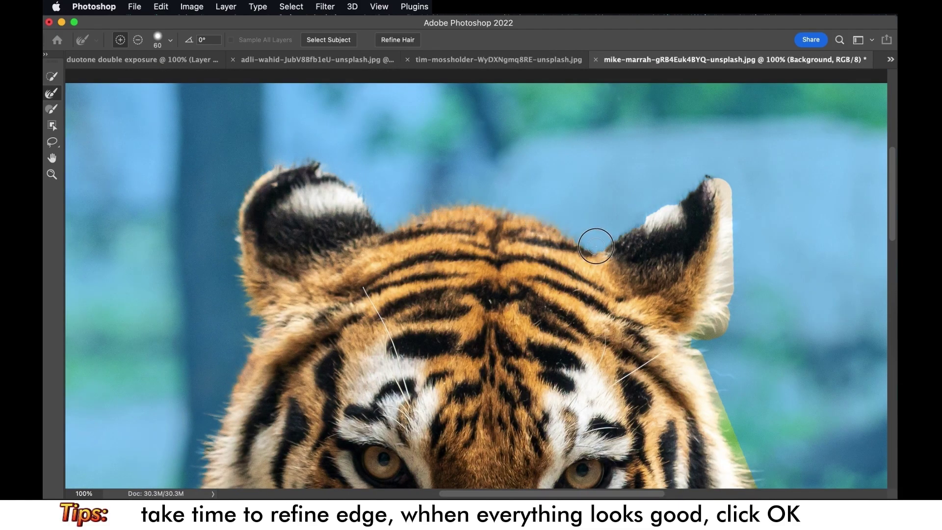
Refine the fur along the tiger's left, right and lower edges, then apply the selection.
drag(705, 174, 739, 459)
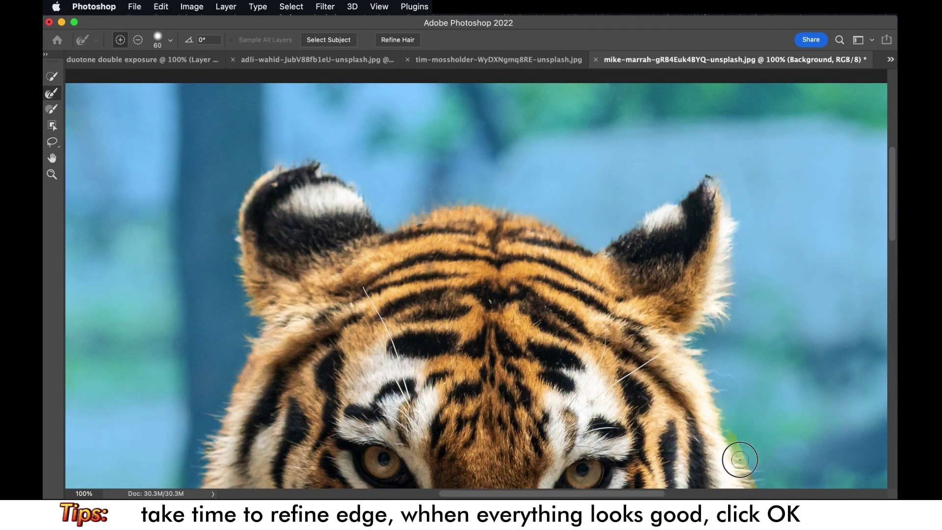
scroll(730, 409, down, 3)
scroll(729, 408, down, 2)
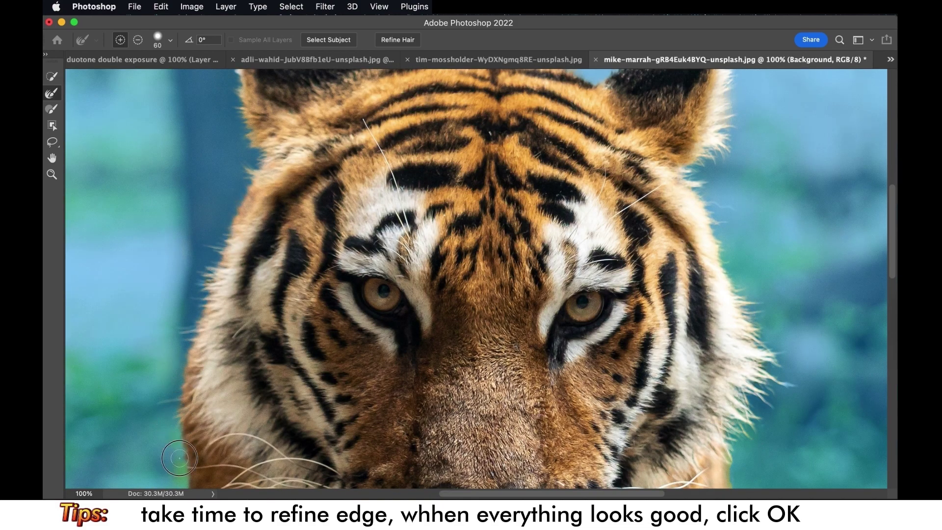
scroll(192, 417, down, 5)
scroll(183, 461, down, 1)
scroll(183, 461, down, 7)
drag(174, 242, 189, 435)
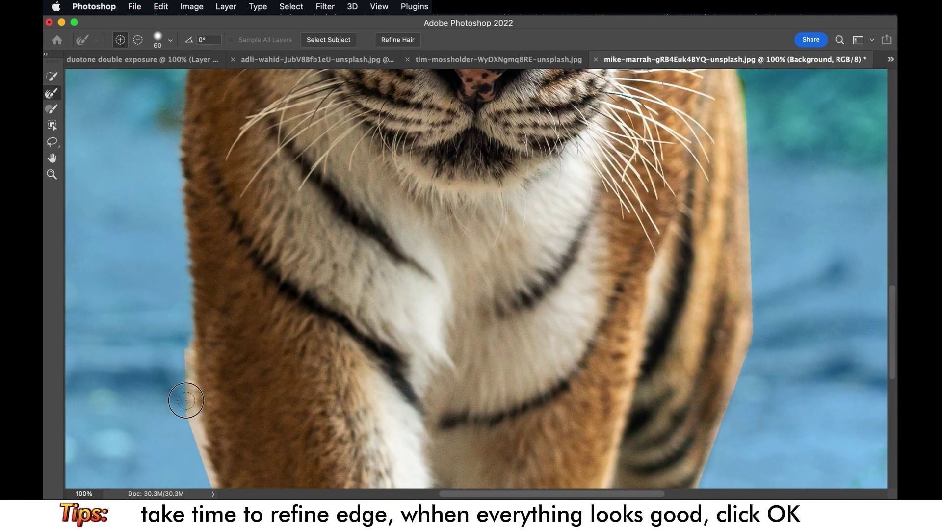
scroll(189, 435, down, 6)
drag(225, 391, 255, 375)
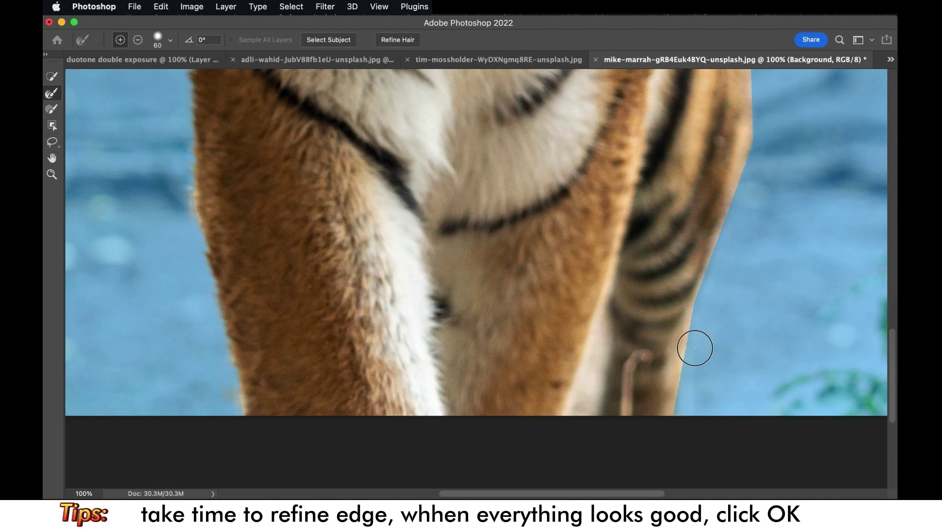
drag(695, 349, 751, 130)
scroll(736, 89, up, 6)
drag(737, 89, 753, 337)
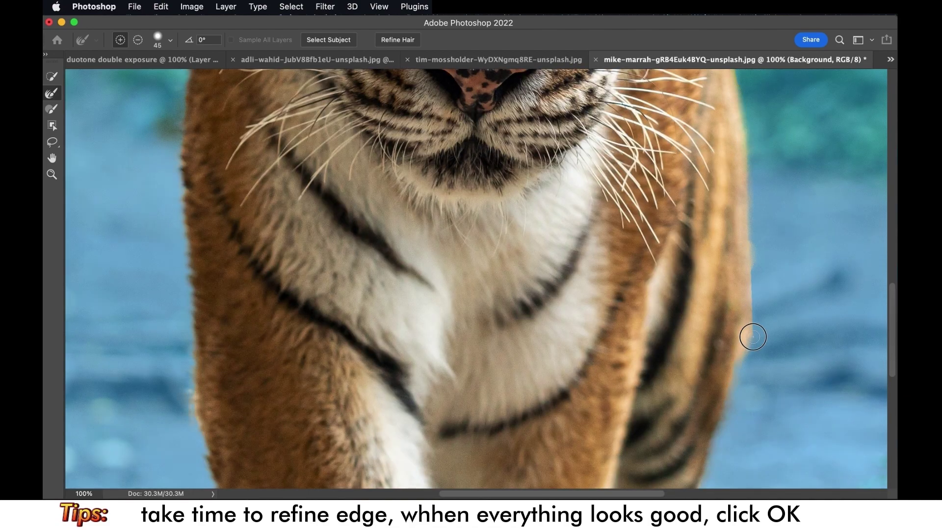
scroll(753, 337, up, 6)
key(Return)
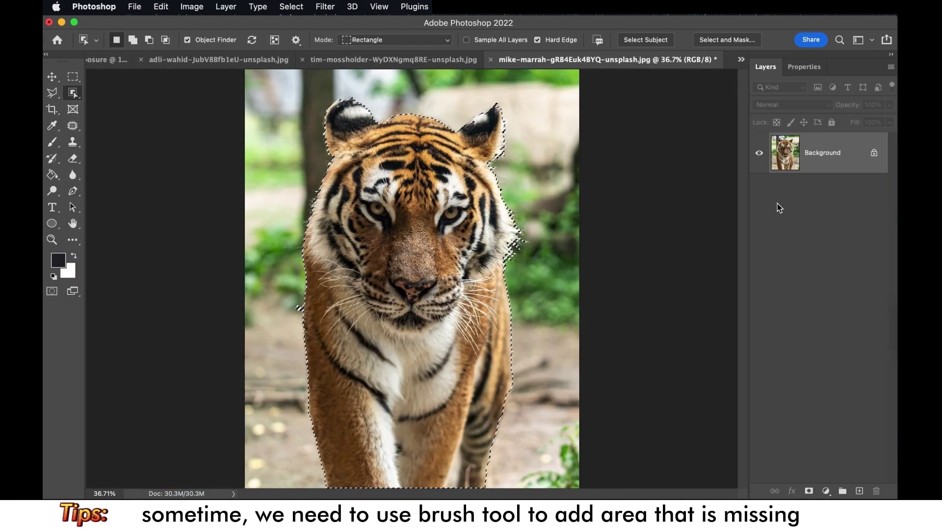
Show the tiger selection in Quick Mask and pick the normal Brush to paint missing fur.
key(q)
click(52, 158)
click(93, 155)
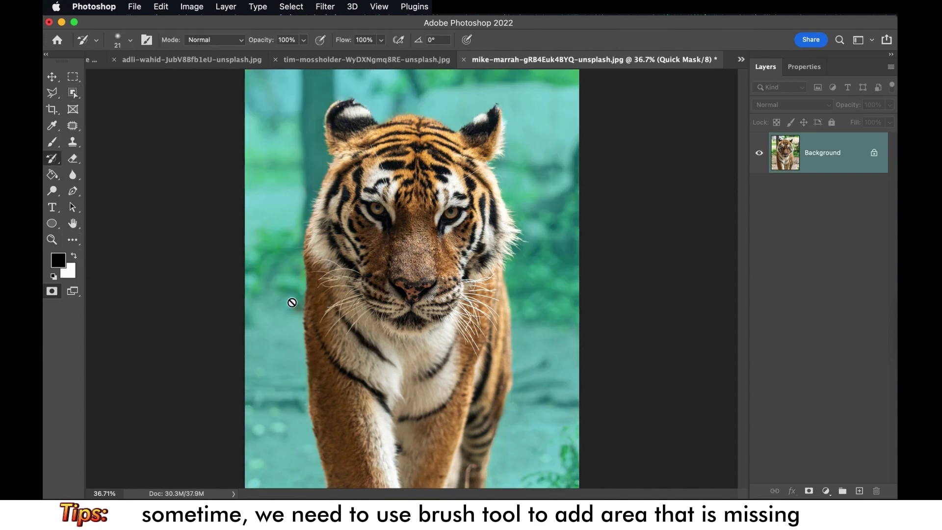
click(54, 143)
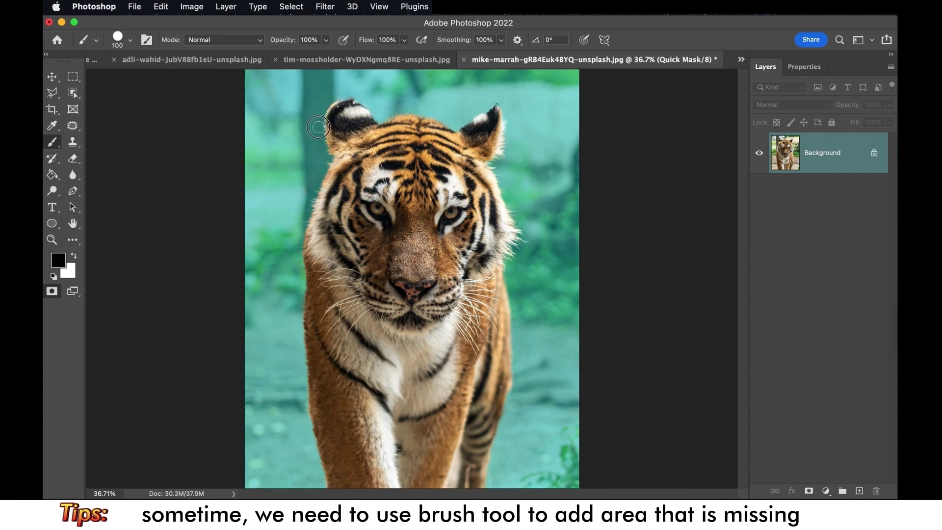
Paste the tiger into the duotone composite, scaled down and tilted to the right of the monk.
key(q)
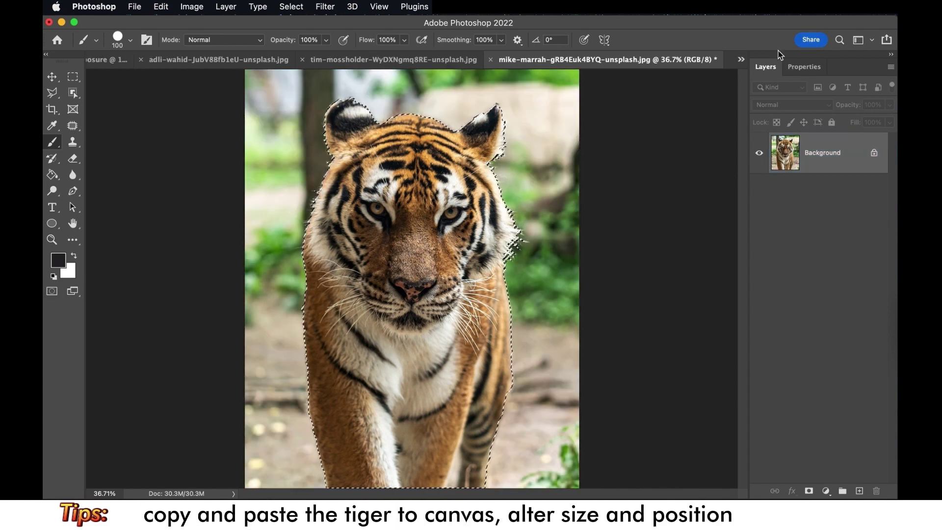
click(114, 62)
key(ctrl+v)
key(Return)
key(ctrl+t)
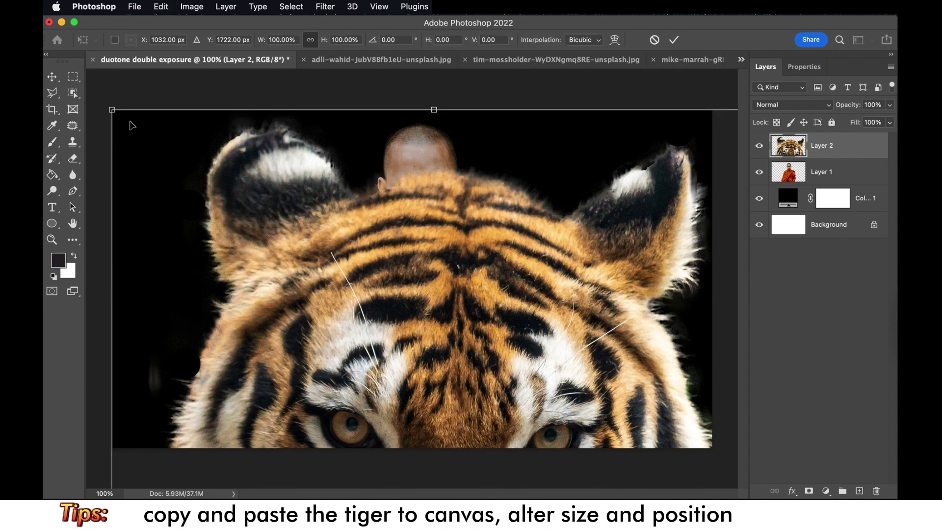
mouse_move(114, 109)
mouse_down()
mouse_move(301, 236)
mouse_move(499, 347)
mouse_move(676, 116)
mouse_move(653, 147)
mouse_up()
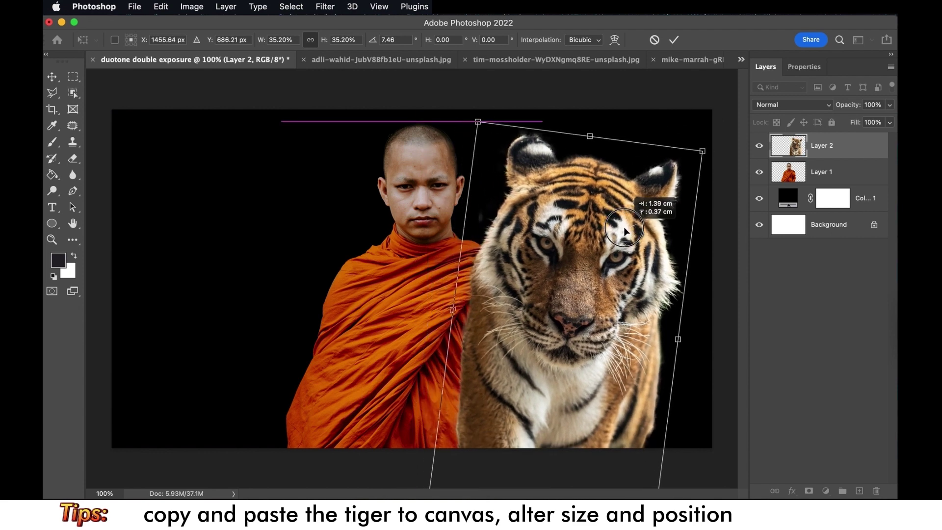
drag(609, 206, 626, 230)
key(Return)
Select the pigeon as the subject and open Select and Mask.
key(v)
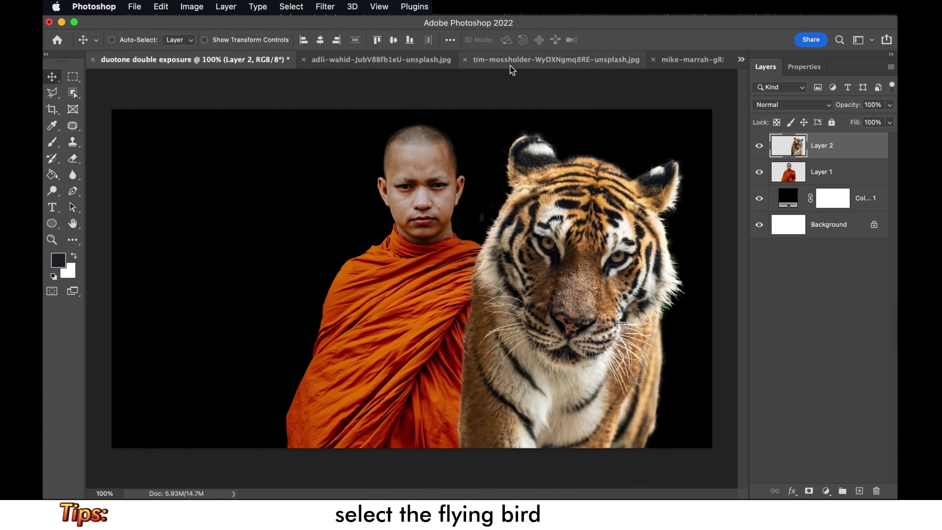
click(293, 6)
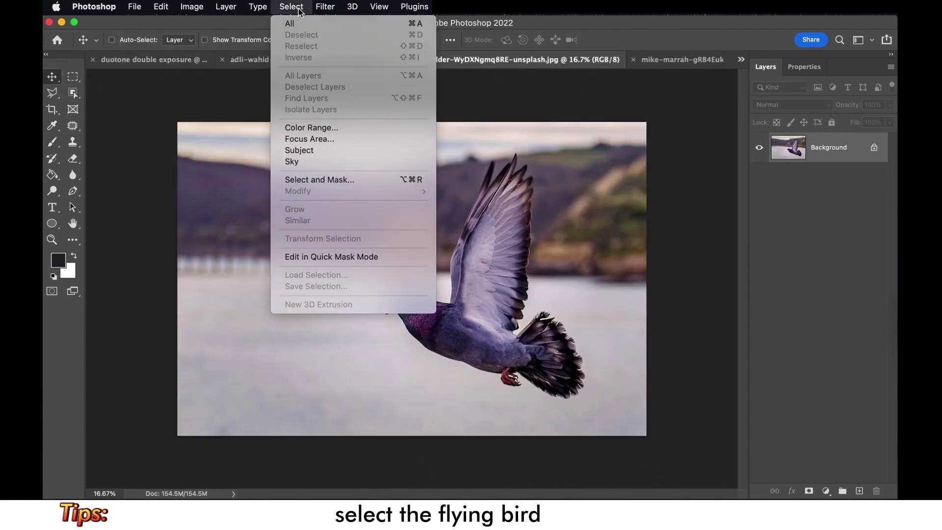
click(316, 151)
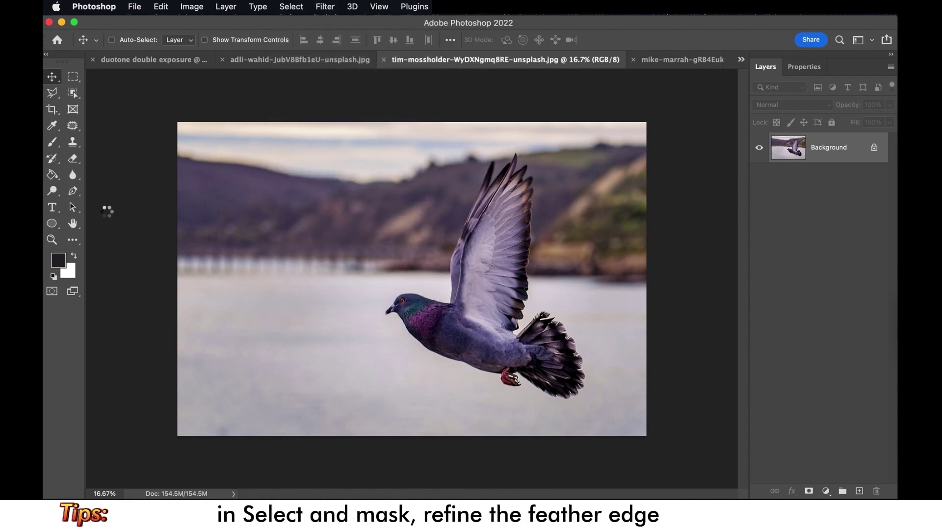
key(w)
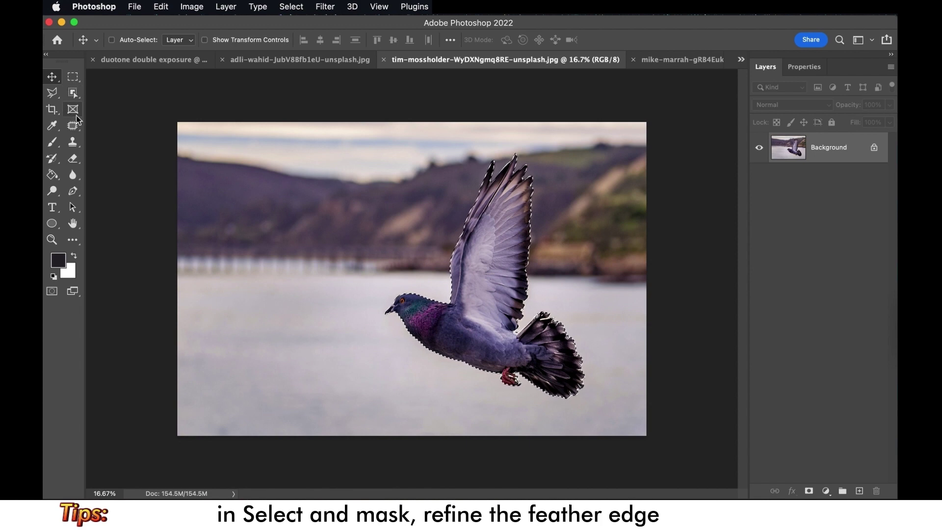
right_click(485, 240)
click(532, 287)
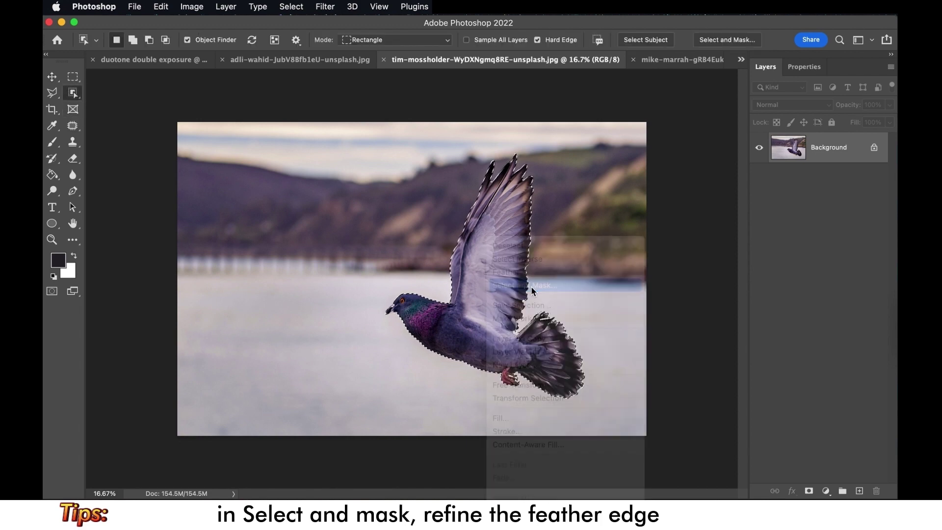
Refine the pigeon's claw, tail feather and wing-tip edges, then apply the selection.
key(super+equal)
key(super+equal)
key(super+equal)
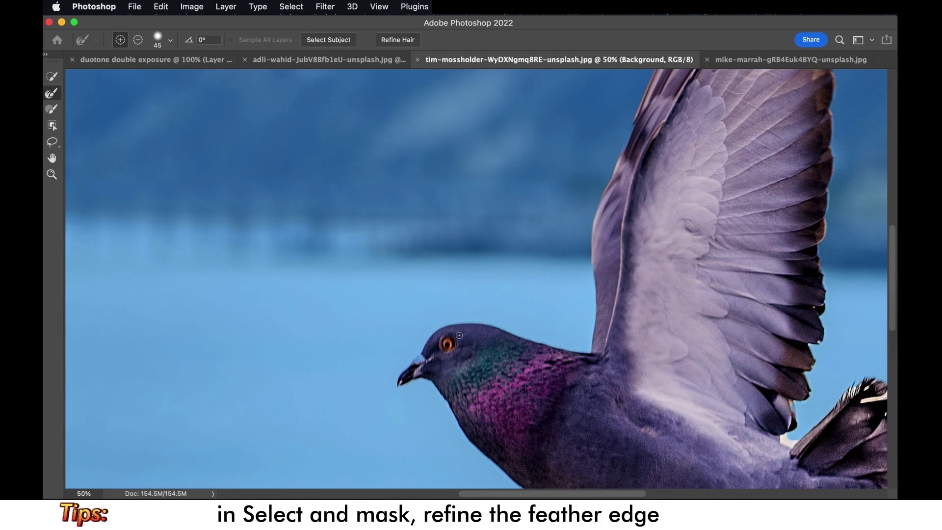
key(r)
scroll(633, 286, up, 5)
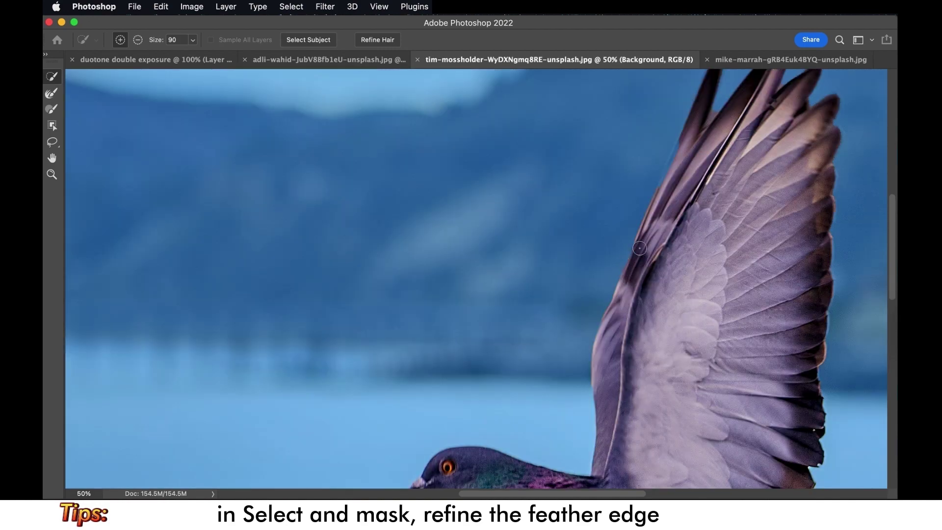
scroll(682, 147, down, 5)
key(r)
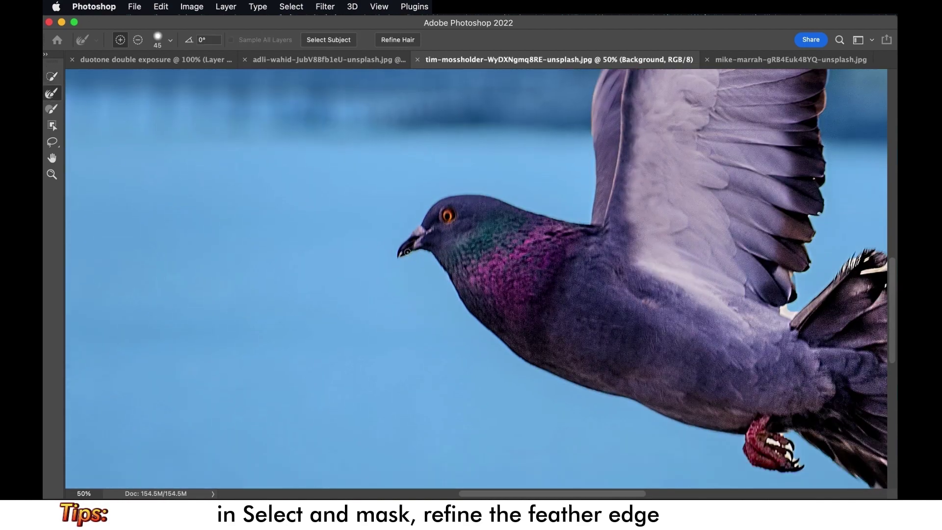
drag(799, 461, 788, 432)
scroll(562, 391, right, 7)
scroll(562, 390, down, 2)
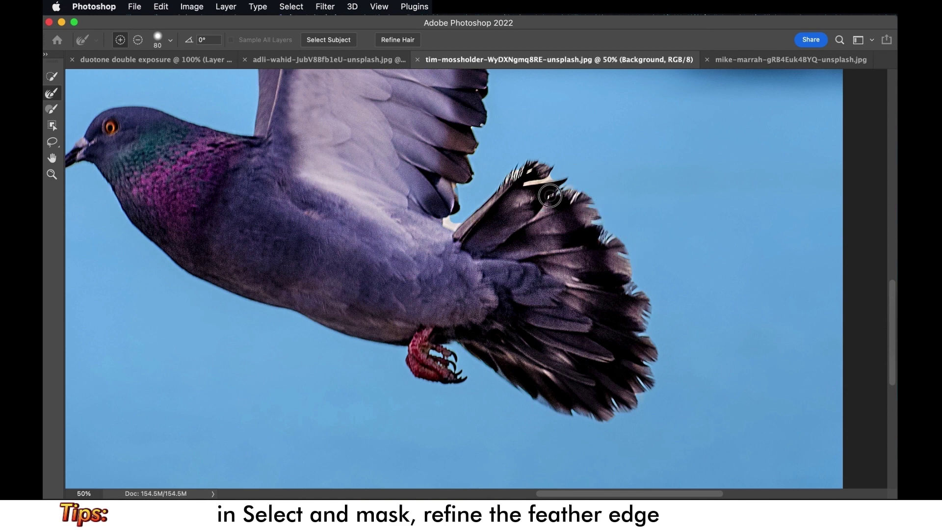
drag(525, 179, 504, 184)
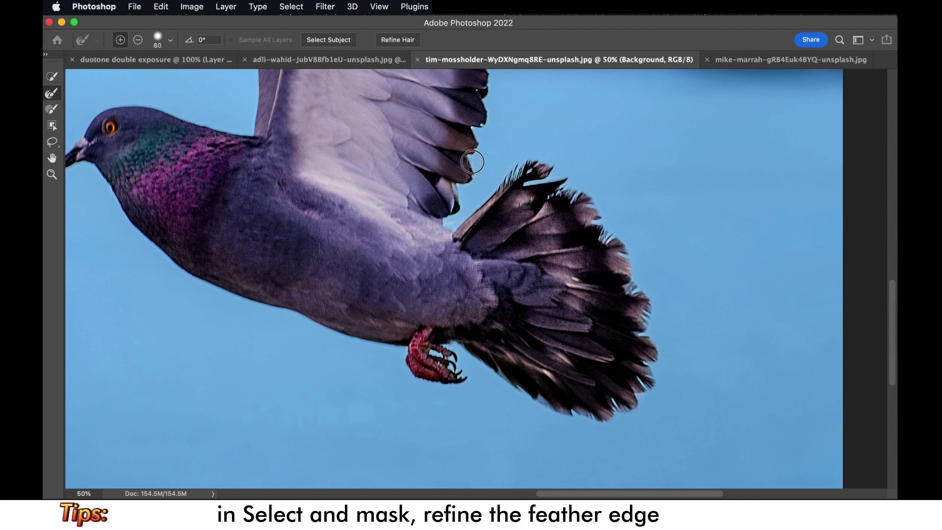
scroll(526, 148, up, 3)
scroll(515, 127, up, 2)
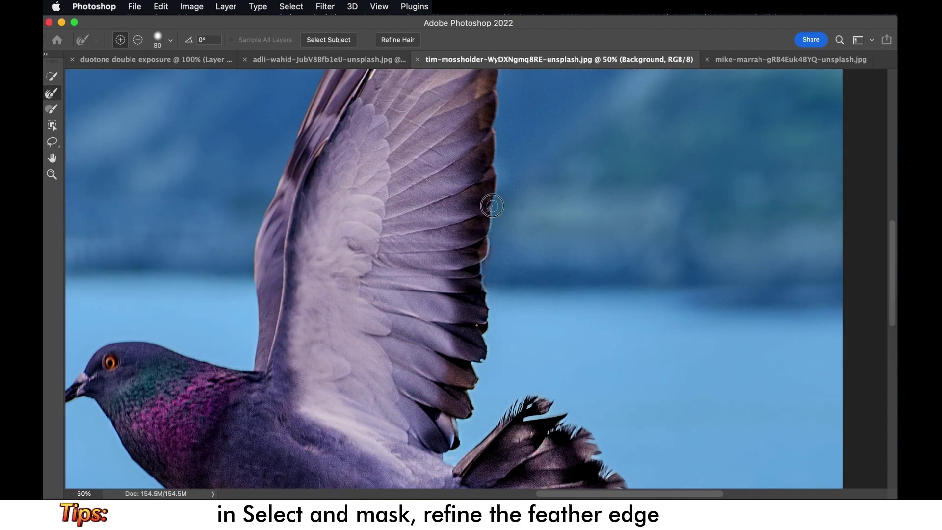
scroll(499, 236, up, 3)
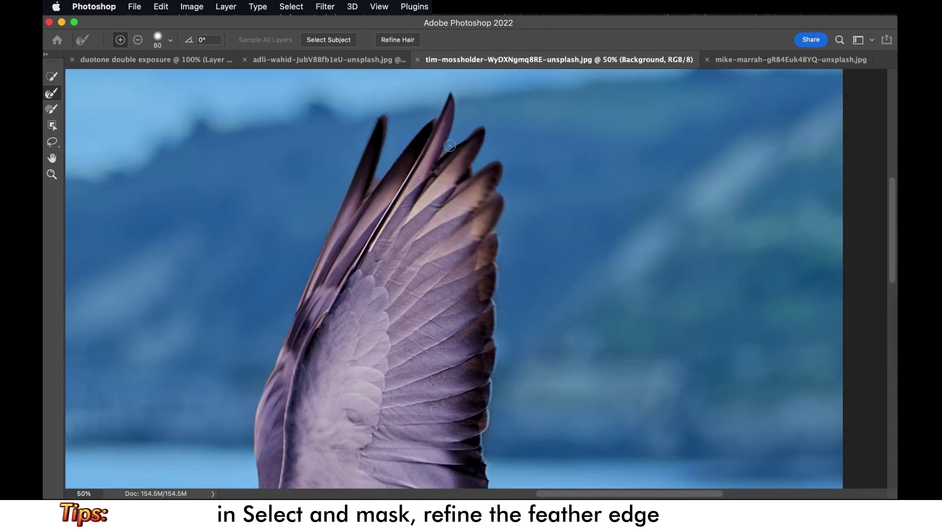
drag(449, 146, 374, 185)
key(Return)
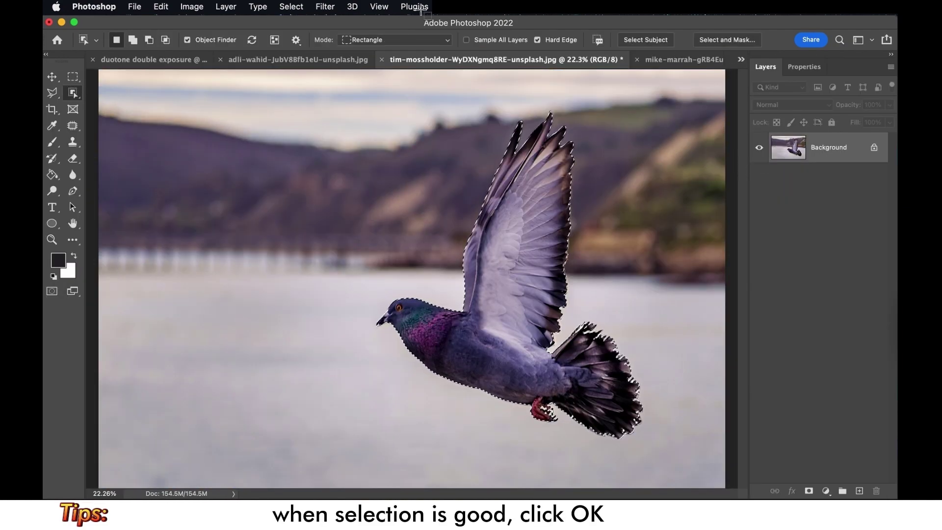
Paste the pigeon into the composite, scaled down, rotated and placed left of the monk.
click(148, 59)
key(ctrl+v)
key(ctrl+t)
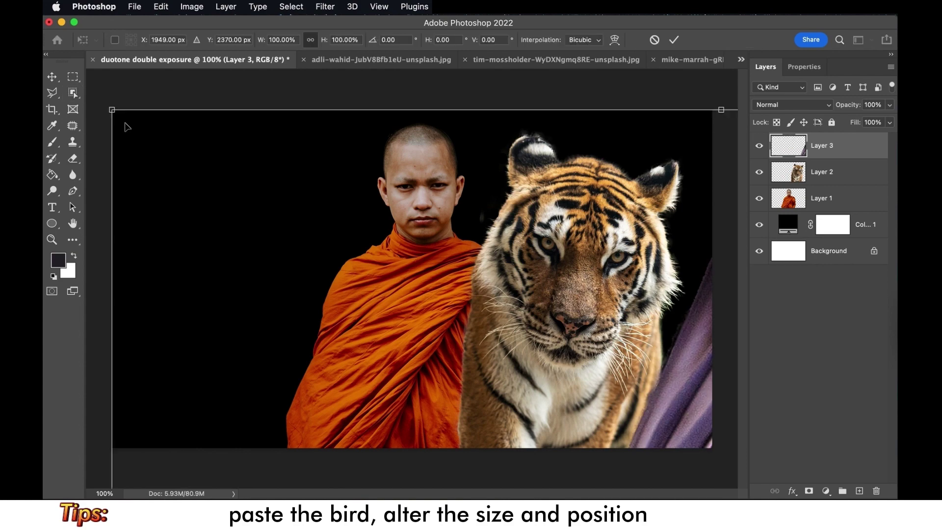
mouse_move(112, 110)
mouse_down()
mouse_move(164, 127)
mouse_move(109, 88)
mouse_move(338, 363)
mouse_up()
drag(442, 393, 211, 250)
drag(441, 179, 467, 273)
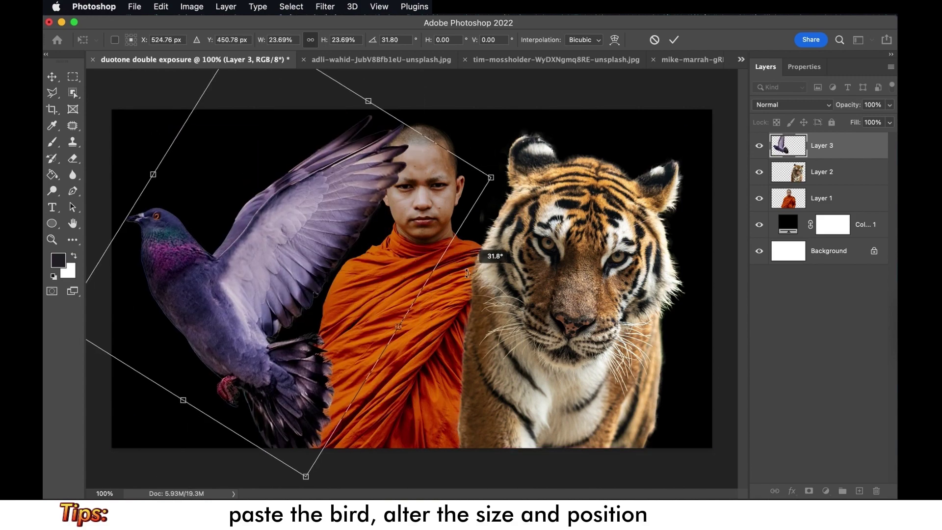
drag(358, 288, 371, 289)
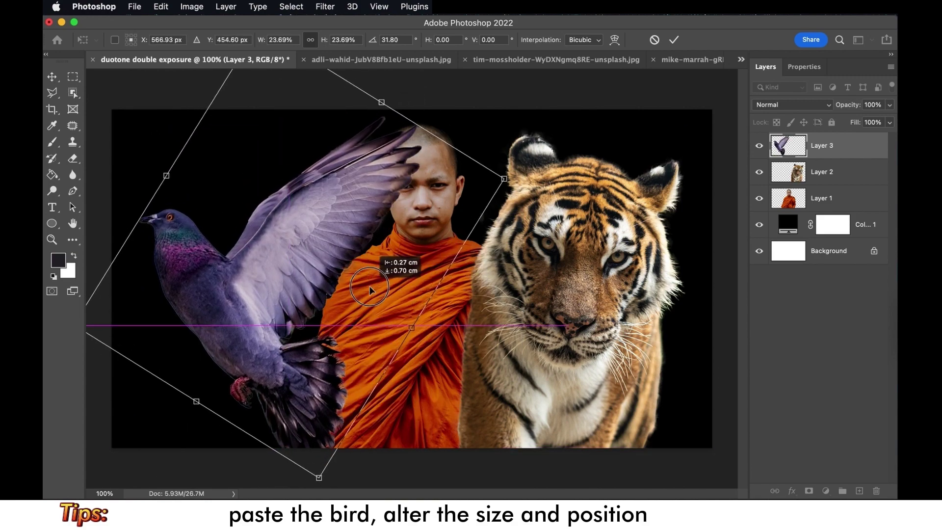
drag(319, 477, 339, 483)
drag(520, 176, 535, 143)
drag(377, 231, 368, 219)
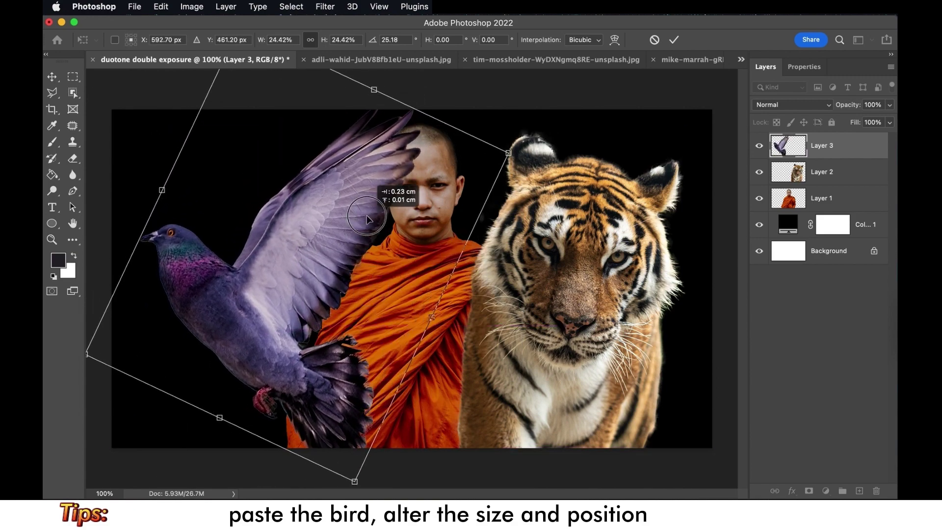
key(Return)
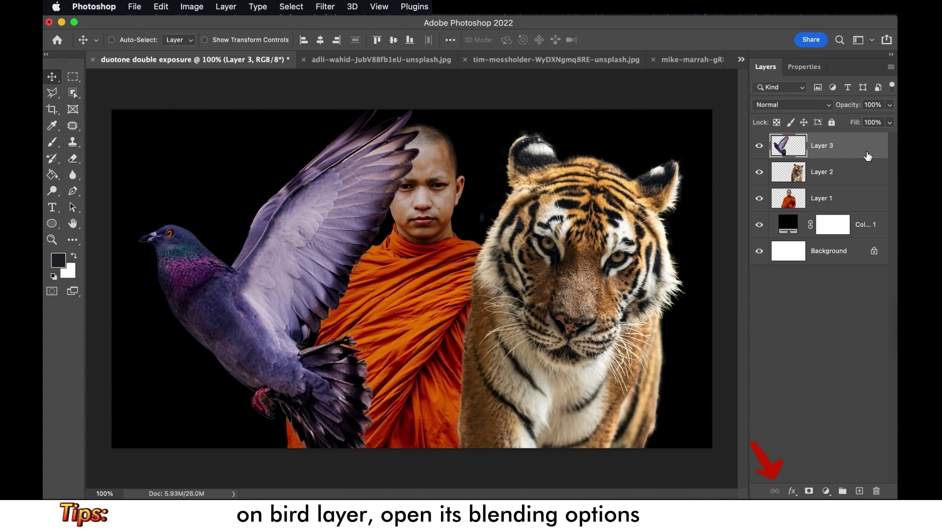
Turn the pigeon blue by excluding the R channel in its Blending Options.
click(792, 492)
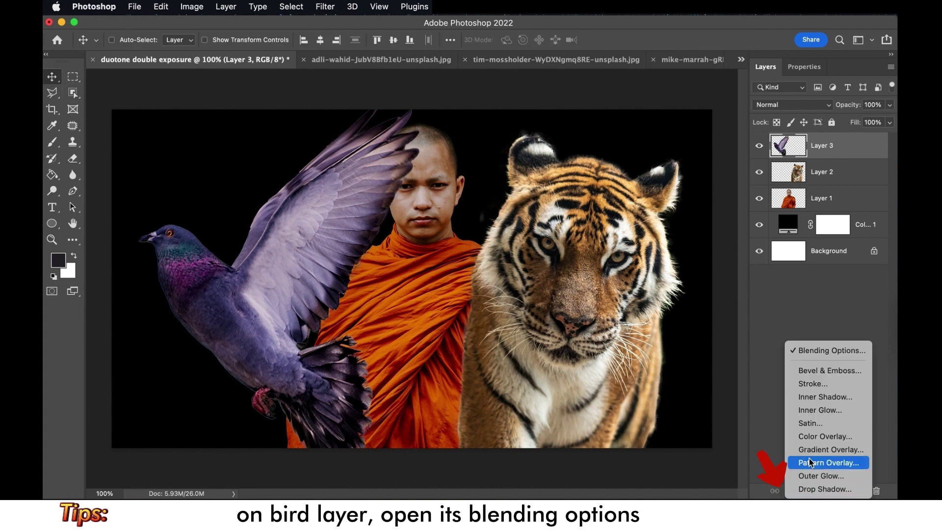
click(830, 350)
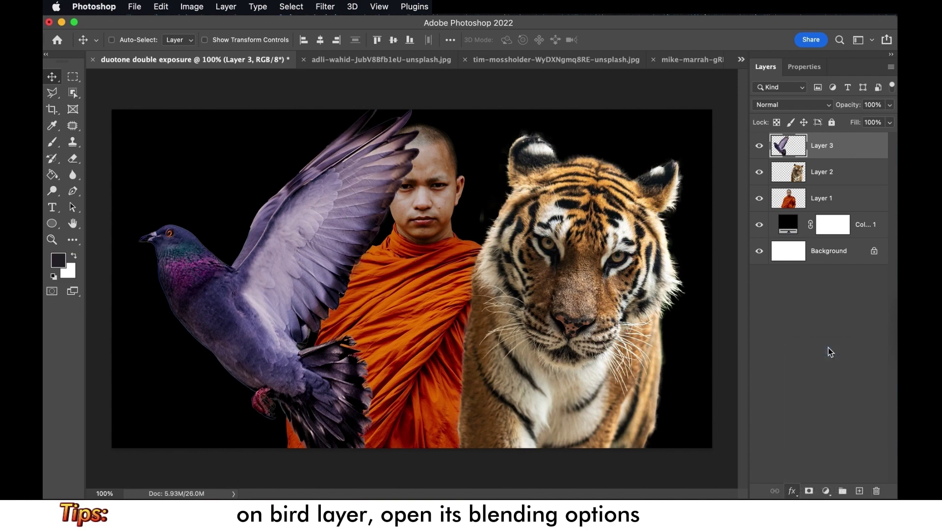
click(338, 237)
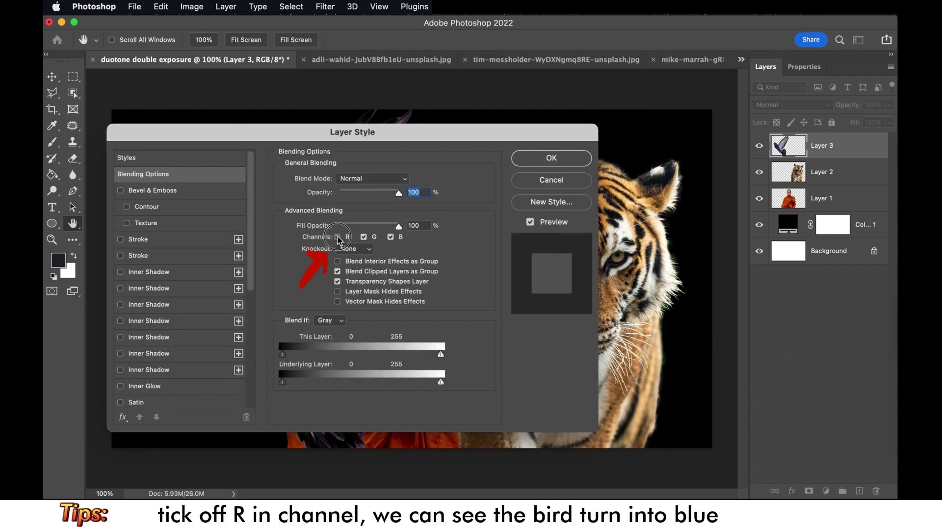
click(544, 158)
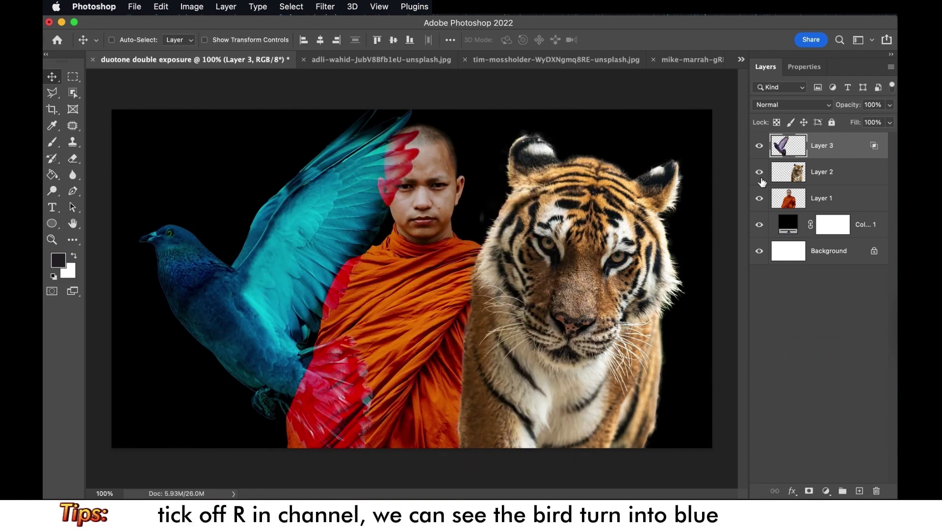
Turn the tiger on Layer 2 yellow by excluding the B channel in its Blending Options.
click(834, 177)
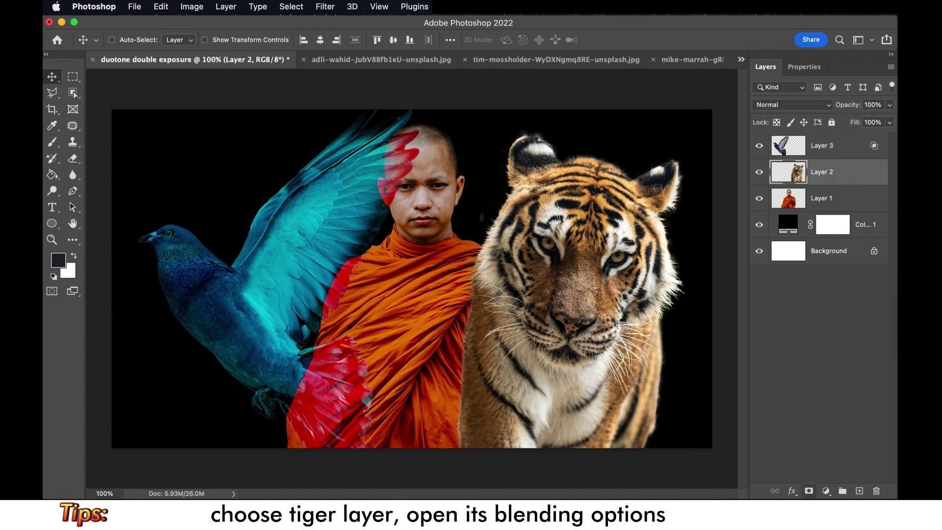
click(795, 493)
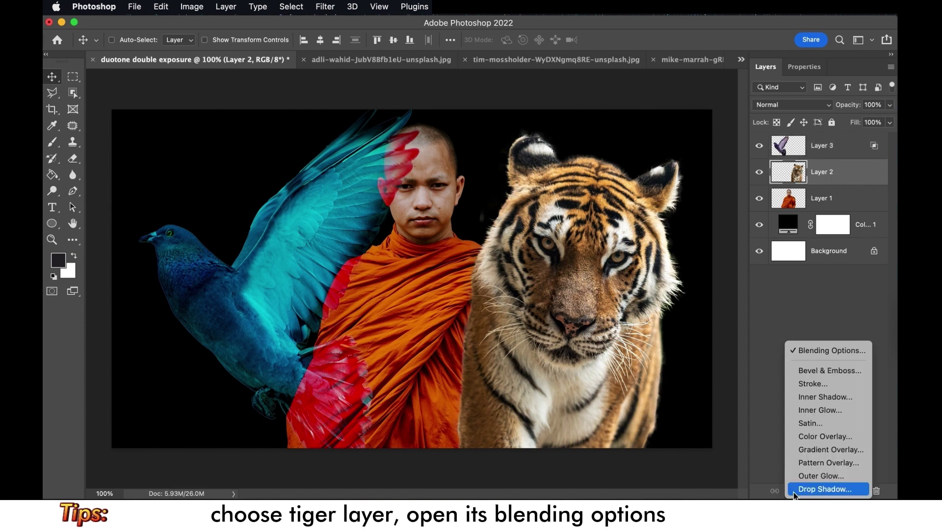
click(811, 350)
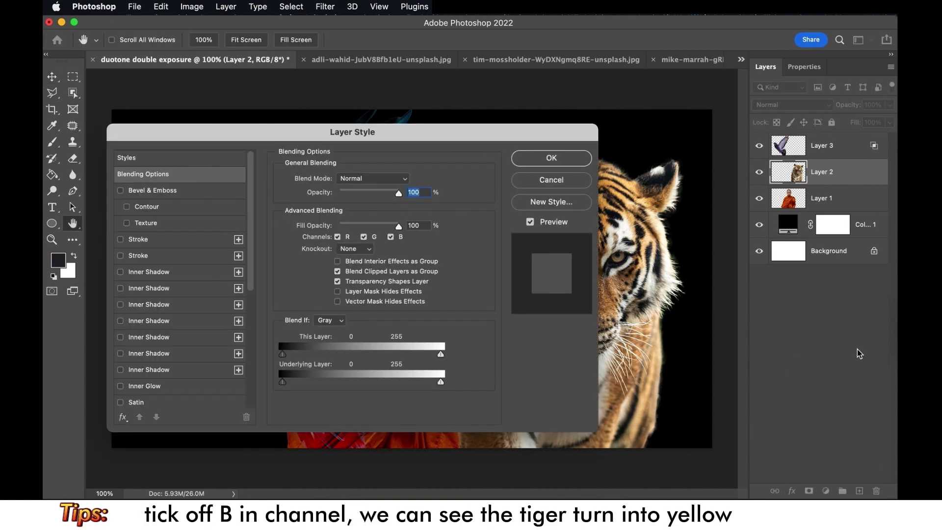
click(392, 238)
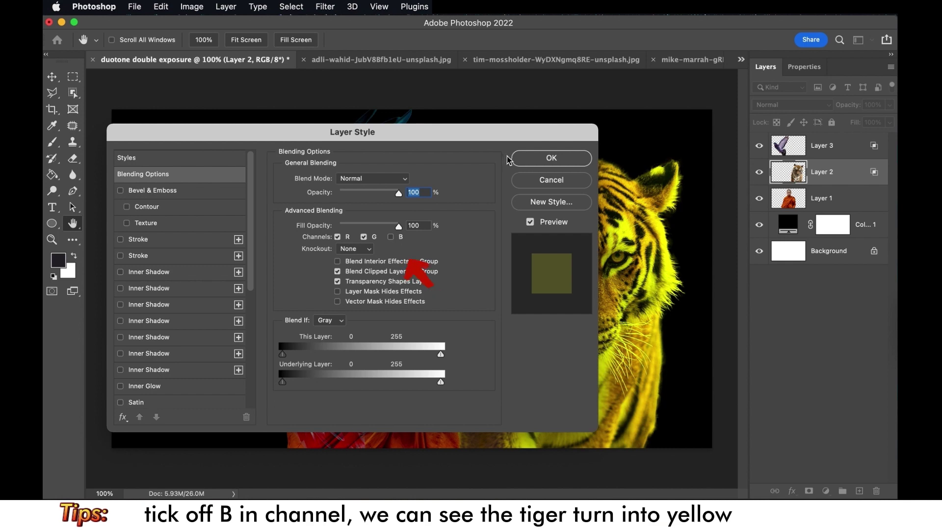
click(548, 159)
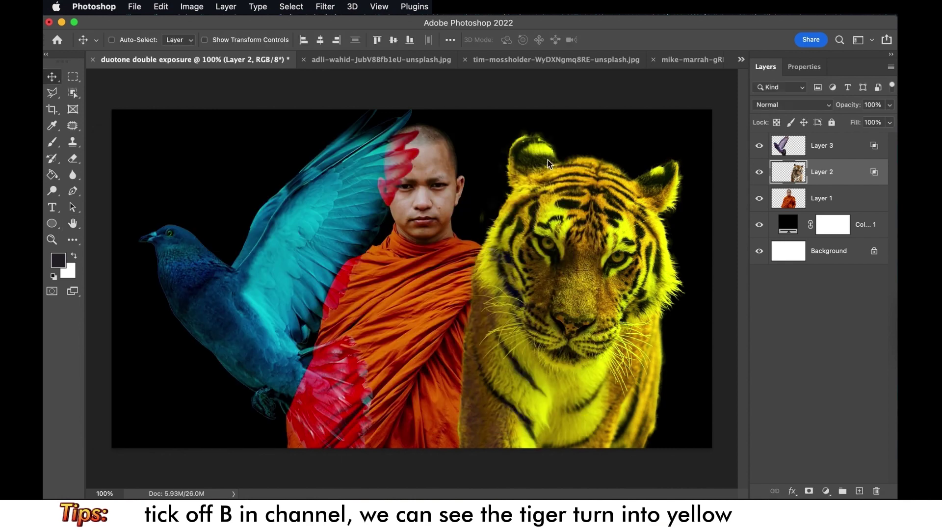
Exclude the G and B channels on the monk's Layer 1, then move it above the tiger layer.
click(866, 207)
click(794, 492)
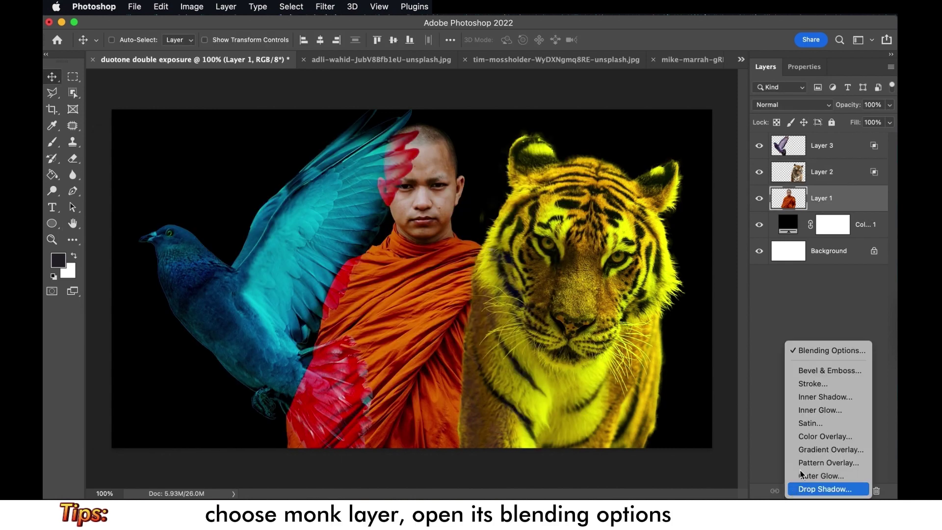
click(812, 350)
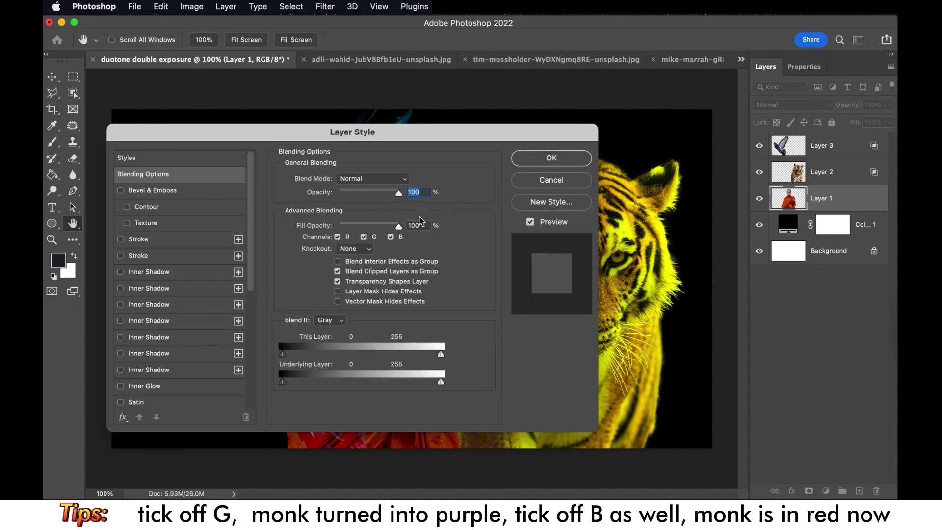
click(363, 236)
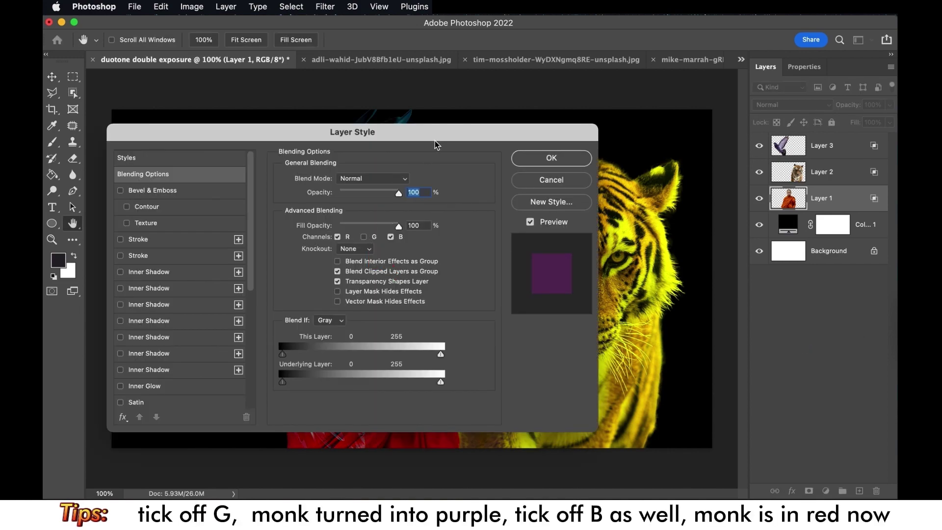
mouse_move(426, 153)
mouse_down()
mouse_move(325, 157)
mouse_move(246, 212)
mouse_move(273, 308)
mouse_move(396, 235)
mouse_move(448, 128)
mouse_move(489, 304)
mouse_move(453, 179)
mouse_up()
click(385, 240)
click(609, 182)
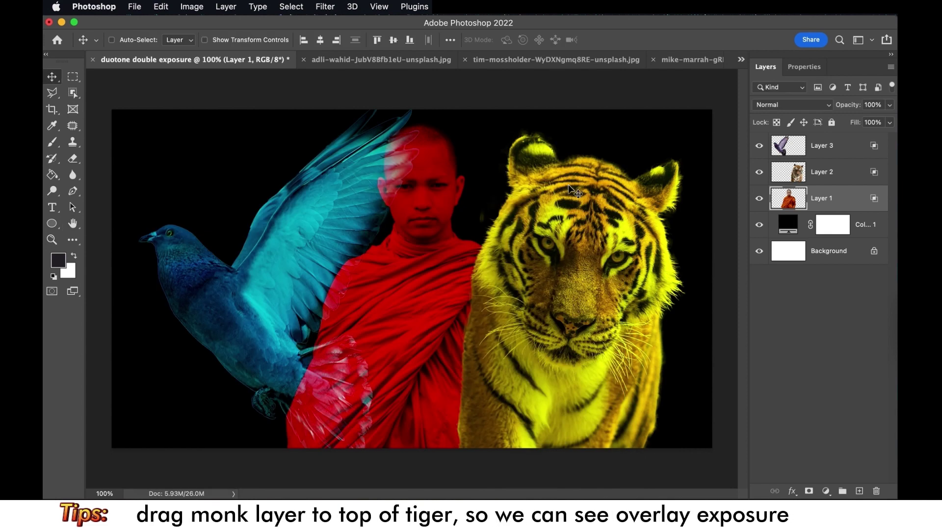
drag(835, 201, 830, 172)
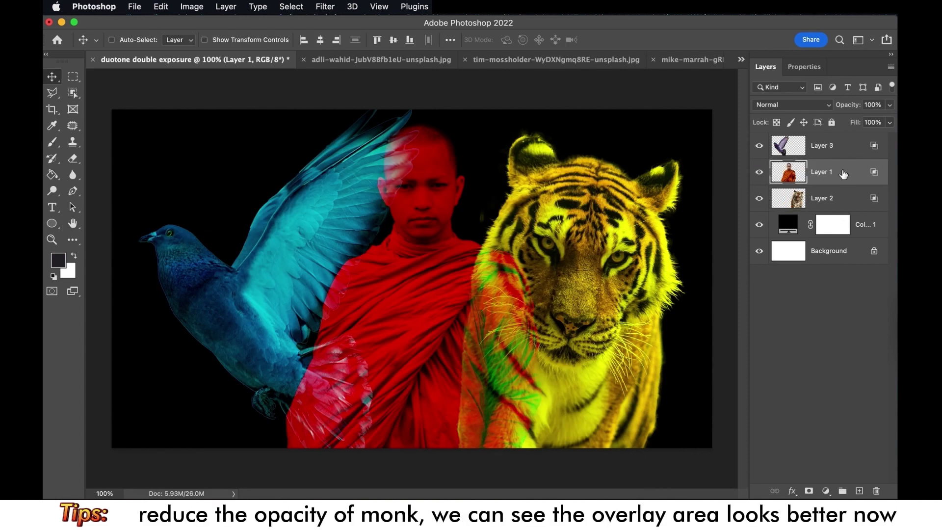
Set the monk's Layer 1 to 87% opacity, move it to the top, and clip a new Brightness/Contrast adjustment to it.
click(890, 105)
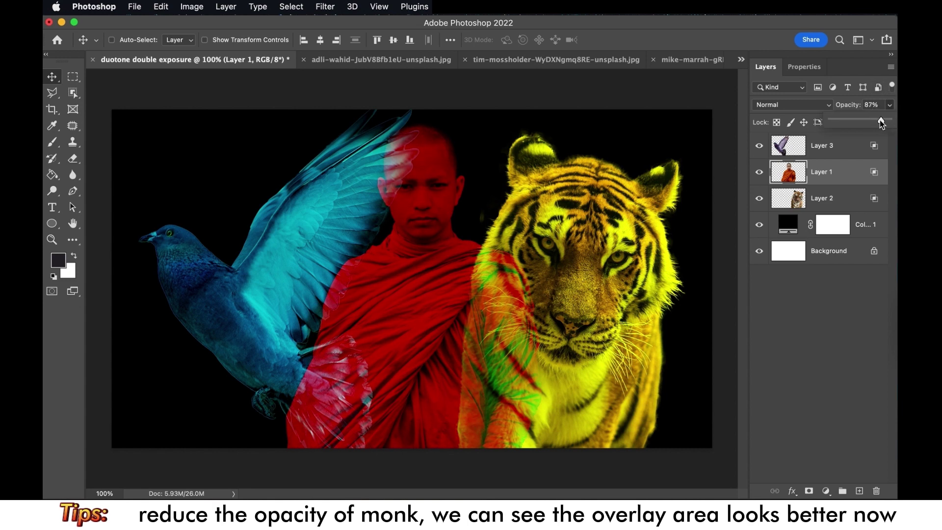
drag(834, 178, 833, 145)
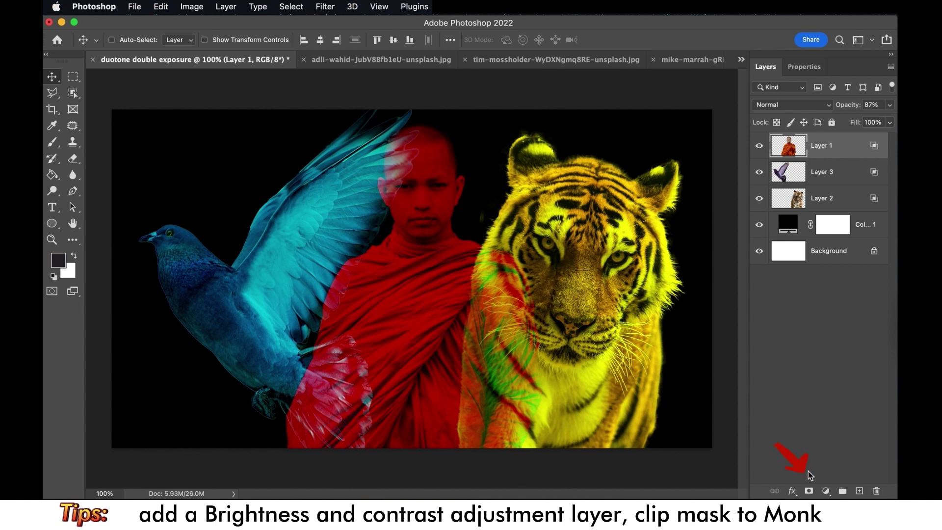
click(826, 491)
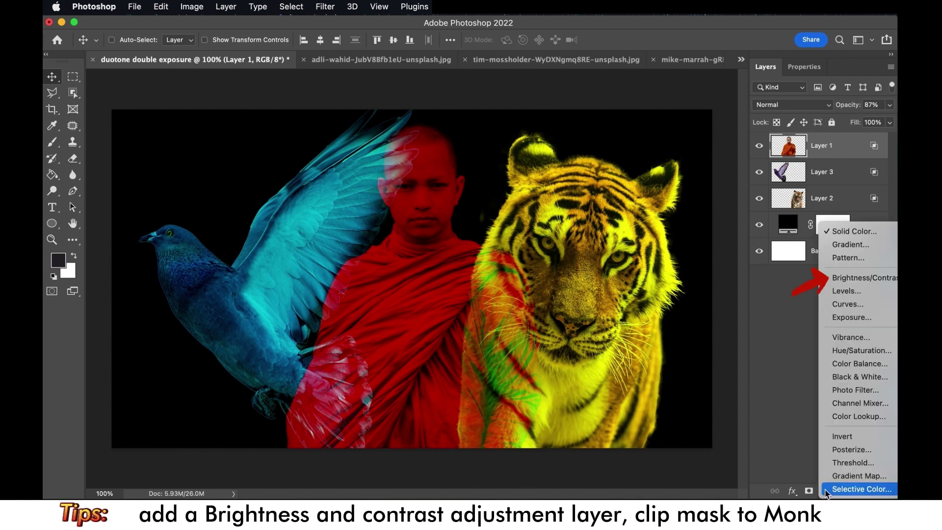
click(846, 278)
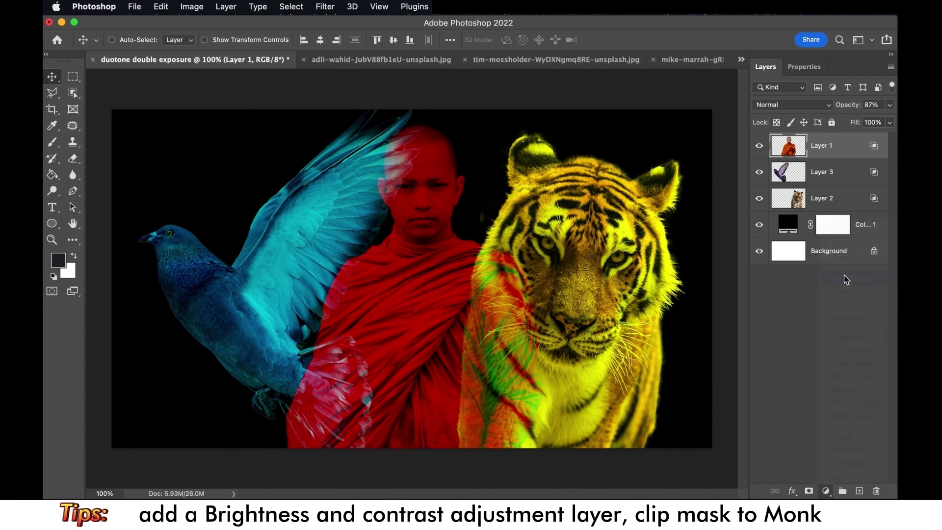
click(765, 66)
alt+click(867, 156)
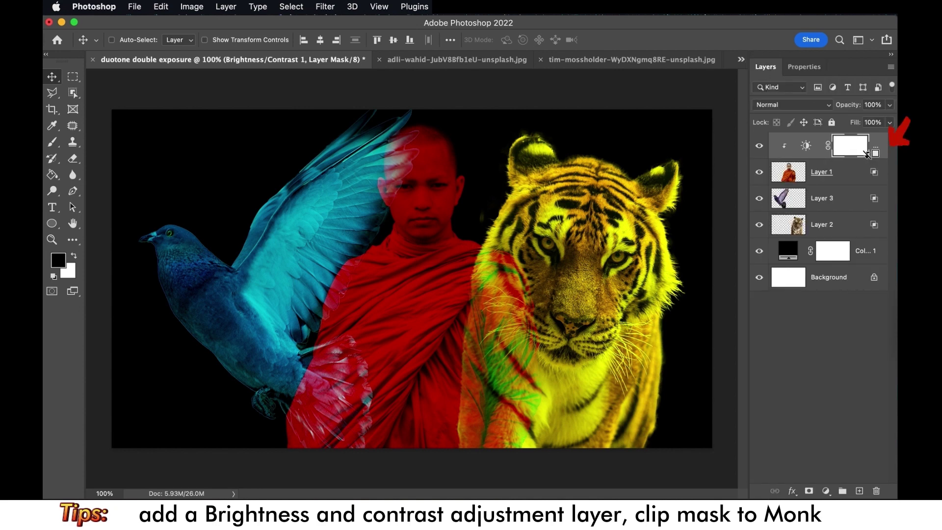
Set the monk's adjustment to brightness 46 and contrast 13, then select the pigeon layer.
double_click(832, 153)
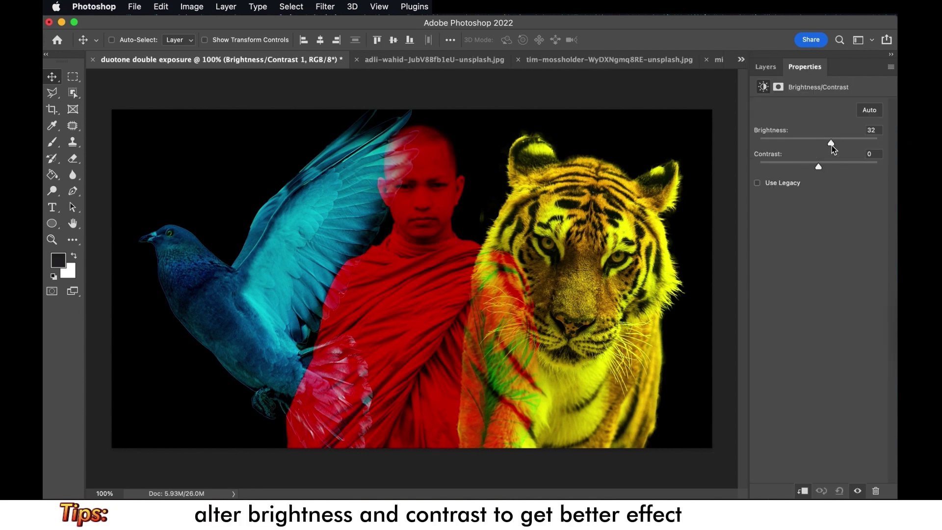
drag(832, 146, 827, 167)
click(765, 66)
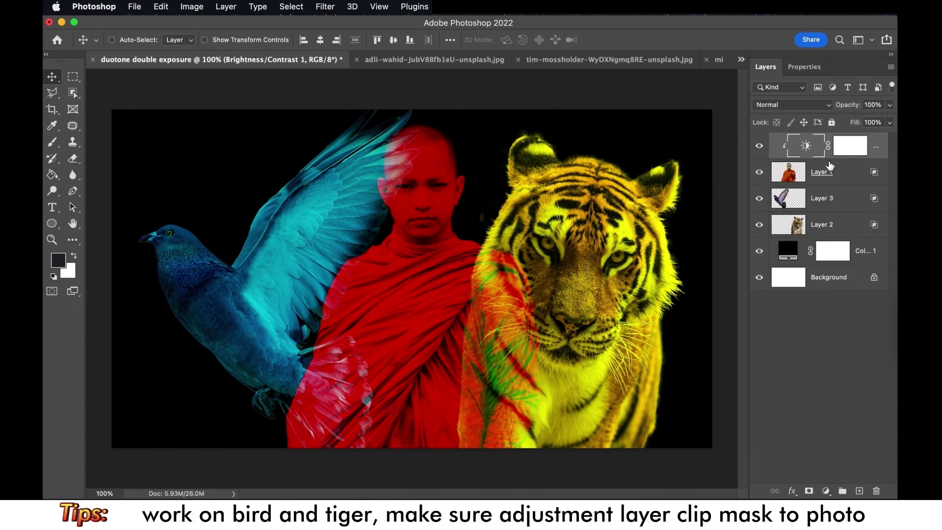
click(843, 176)
click(840, 204)
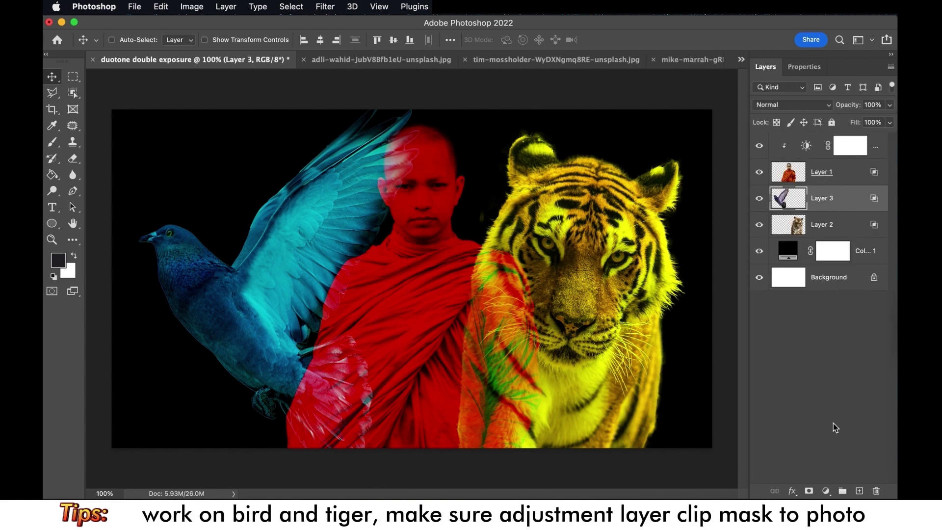
Add a Brightness/Contrast adjustment for the pigeon with brightness 36 and higher contrast.
click(826, 491)
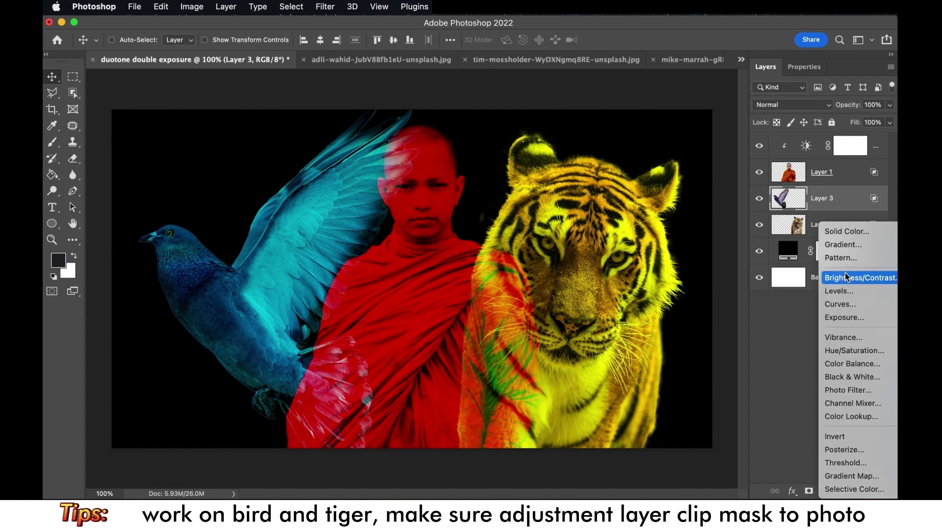
click(846, 277)
click(763, 74)
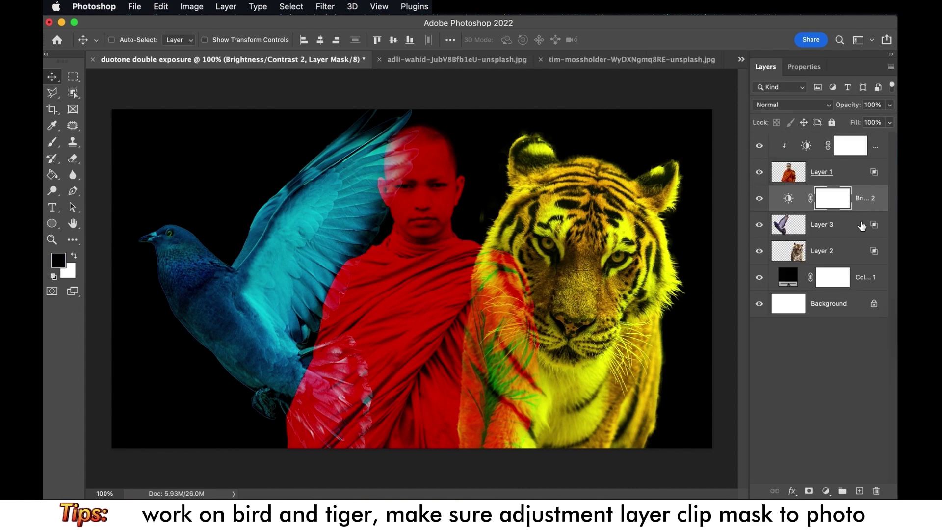
double_click(805, 199)
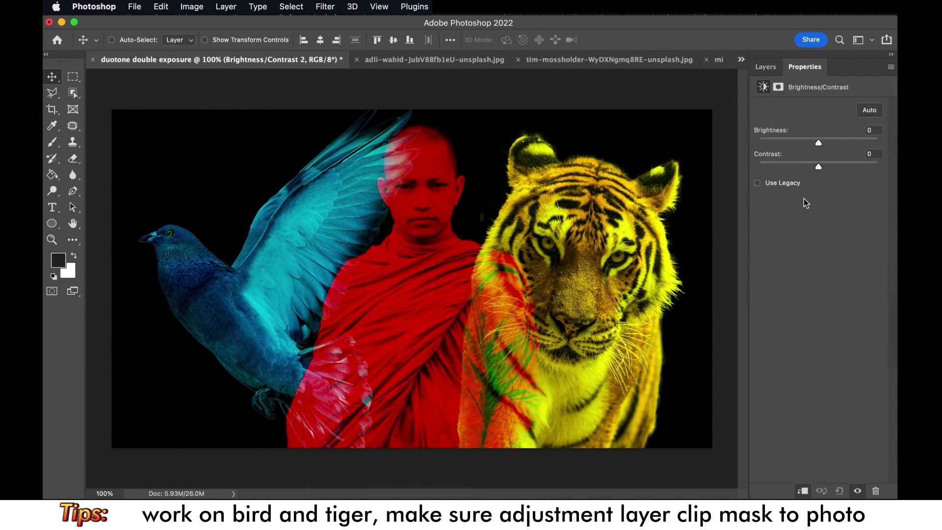
click(833, 143)
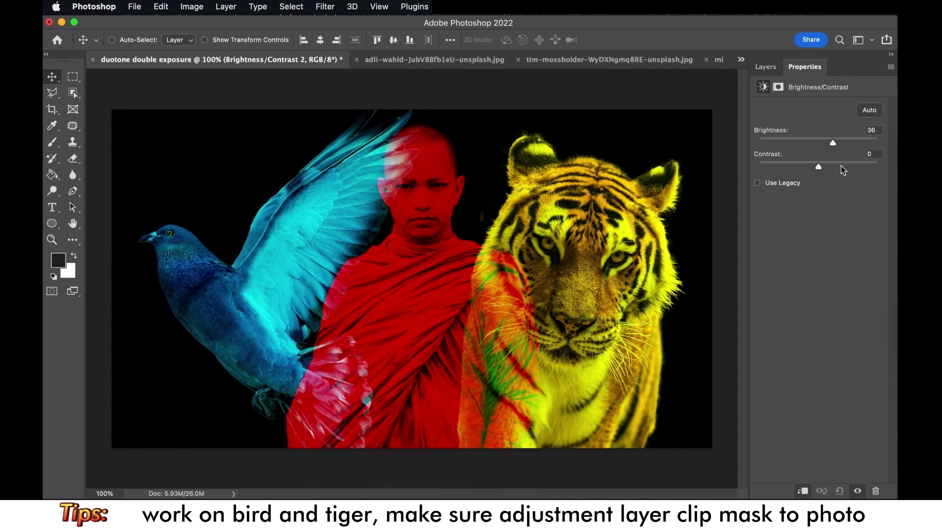
click(842, 167)
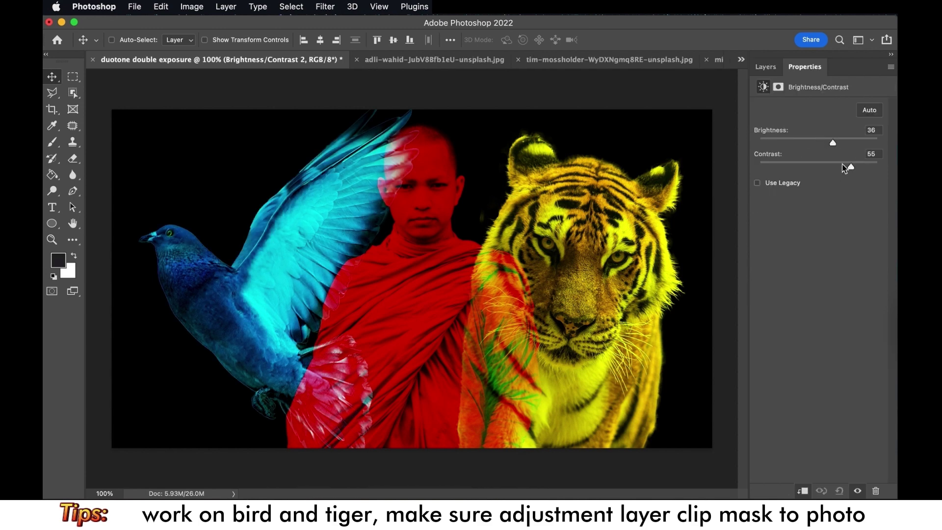
click(766, 66)
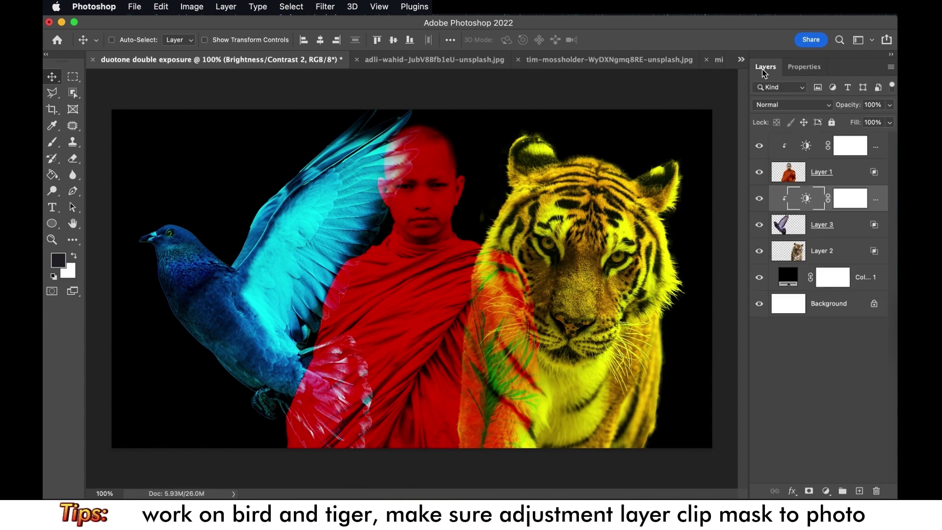
Clip a Brightness/Contrast adjustment to the tiger's Layer 2, set to brightness 33 and contrast 38.
click(849, 254)
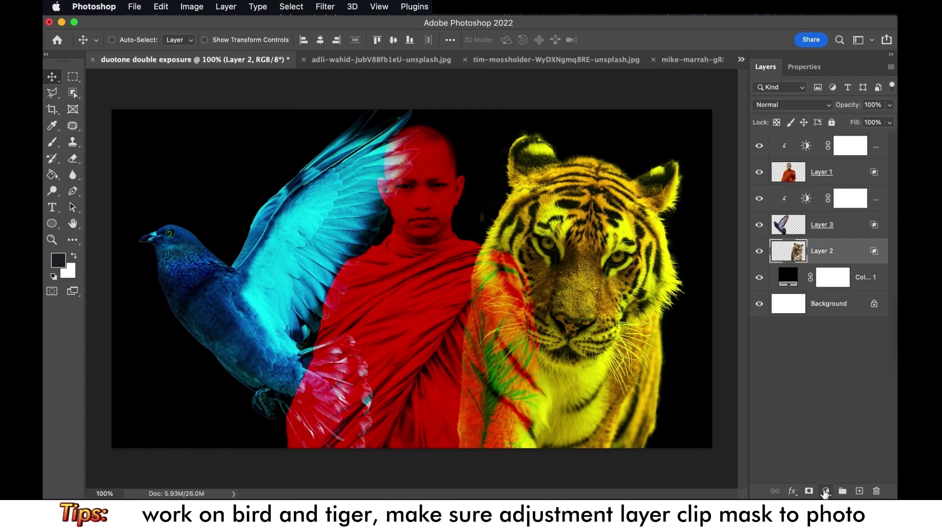
click(826, 491)
click(857, 279)
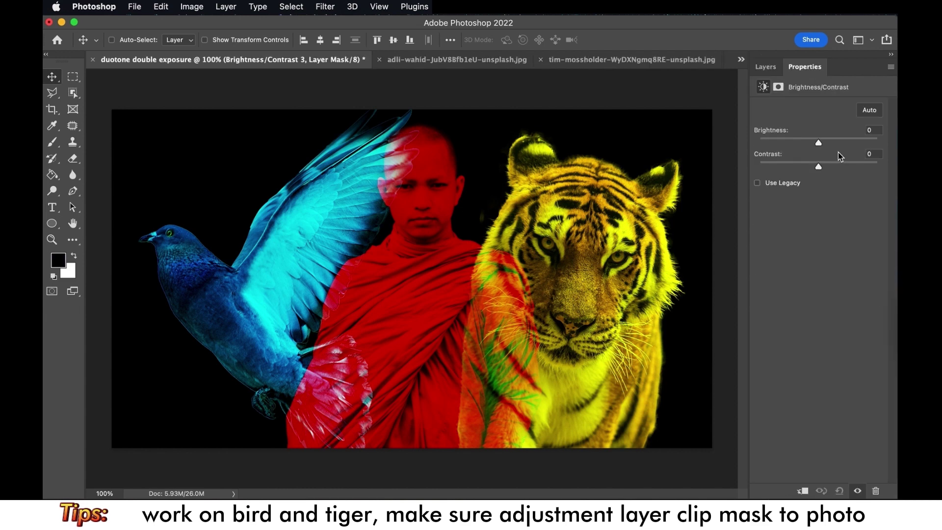
click(775, 87)
click(766, 66)
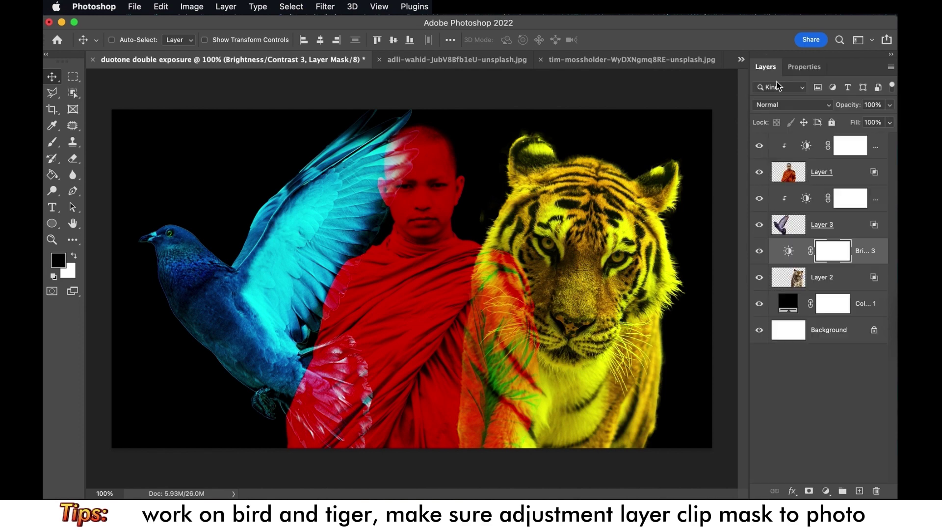
double_click(806, 252)
mouse_move(818, 143)
mouse_down()
mouse_move(832, 143)
mouse_move(841, 166)
mouse_up()
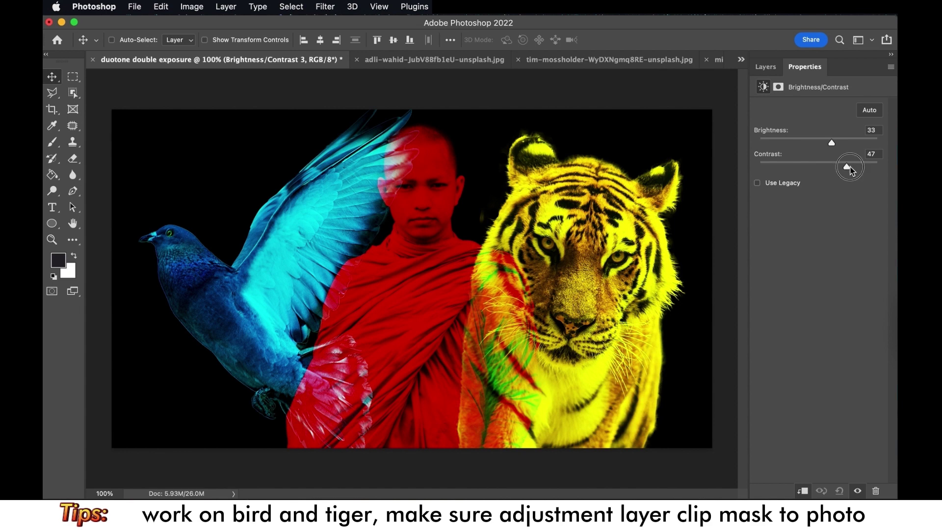
click(775, 73)
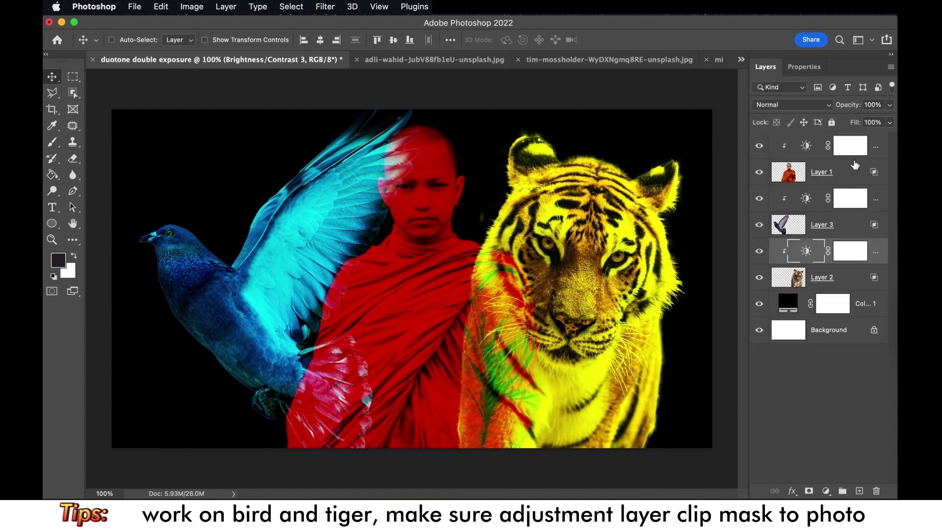
click(875, 150)
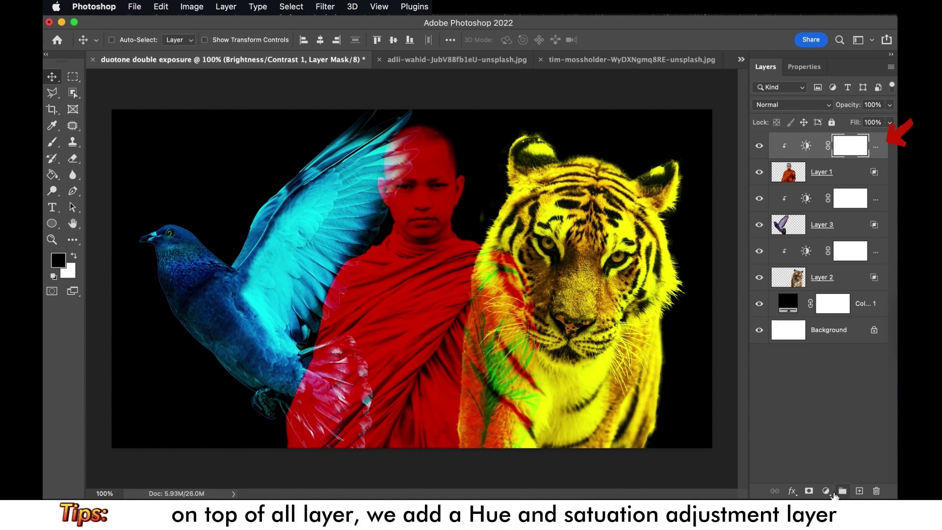
Add a Hue/Saturation adjustment across all three subjects with Hue +8 and Saturation -13.
click(825, 491)
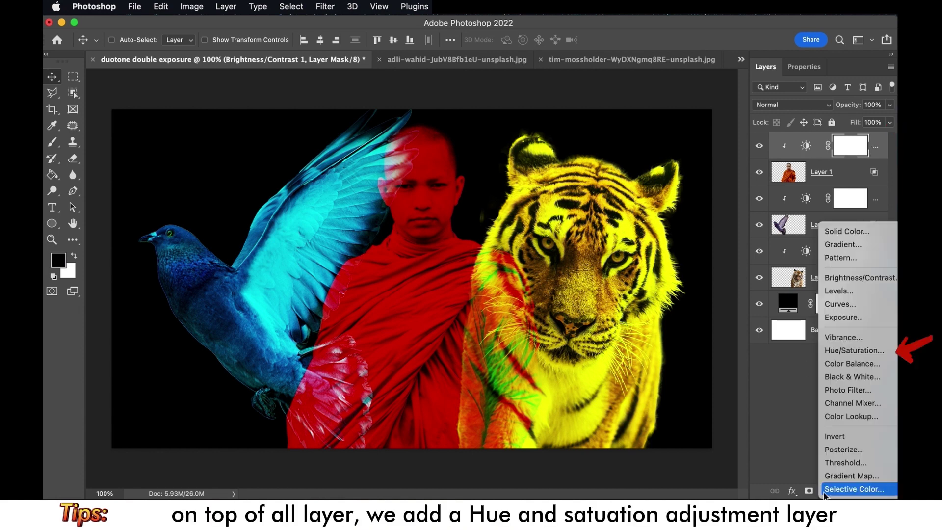
click(847, 348)
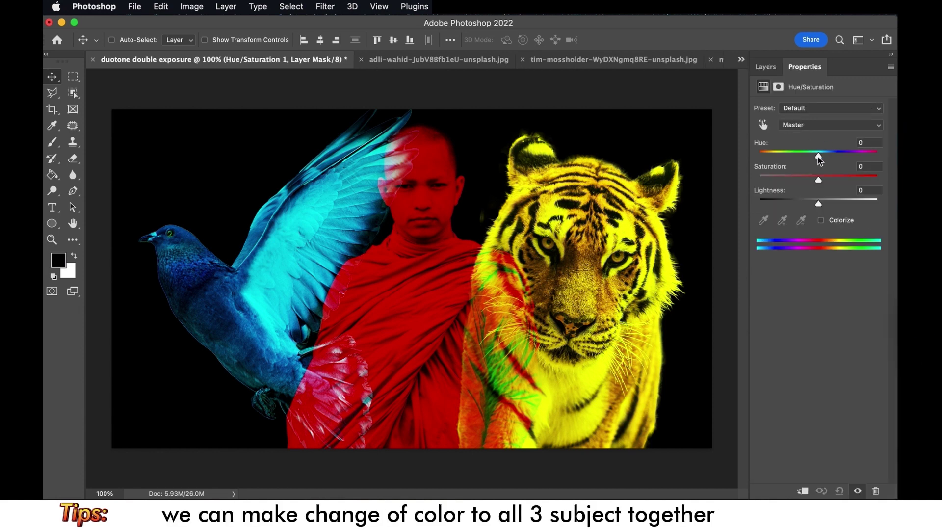
mouse_move(819, 157)
mouse_down()
mouse_move(748, 162)
mouse_move(881, 159)
mouse_up()
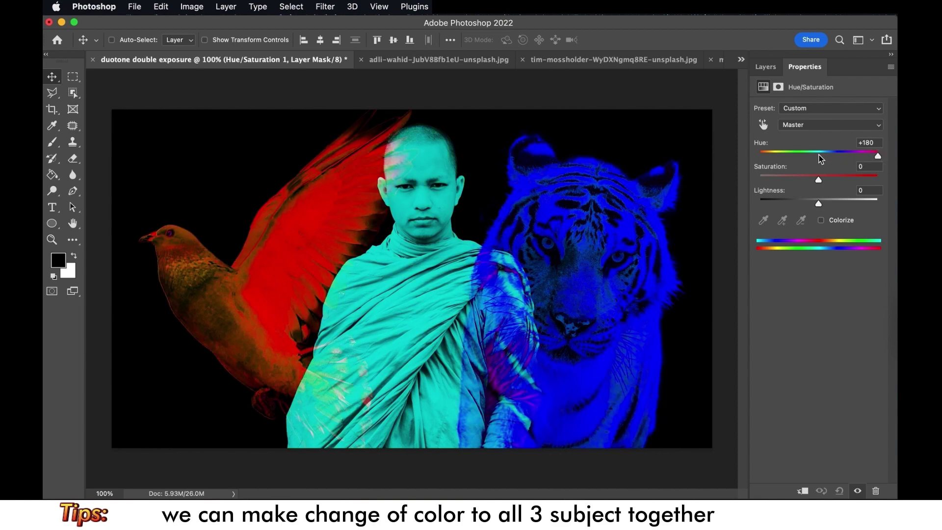
drag(820, 154, 824, 155)
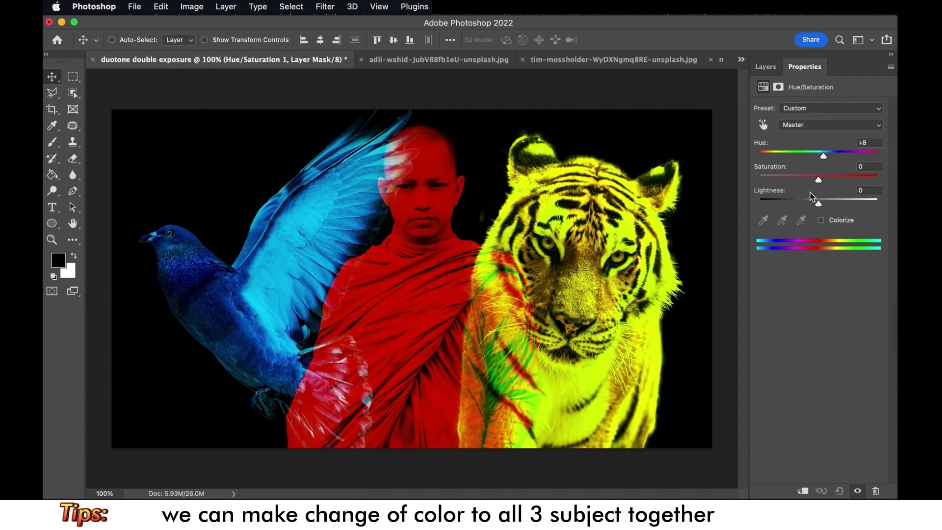
drag(817, 180, 811, 180)
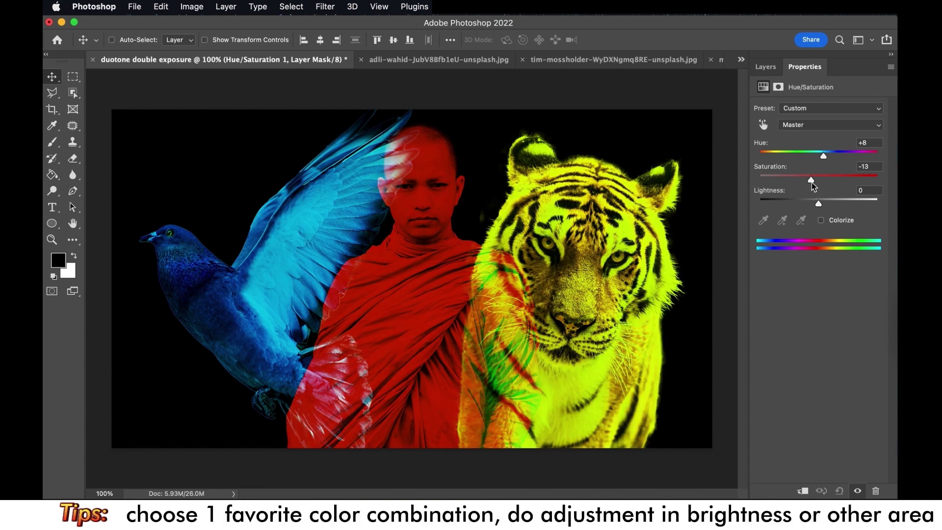
click(766, 66)
Add a Brightness/Contrast adjustment at the top of the stack with brightness 22 and contrast 24.
click(826, 491)
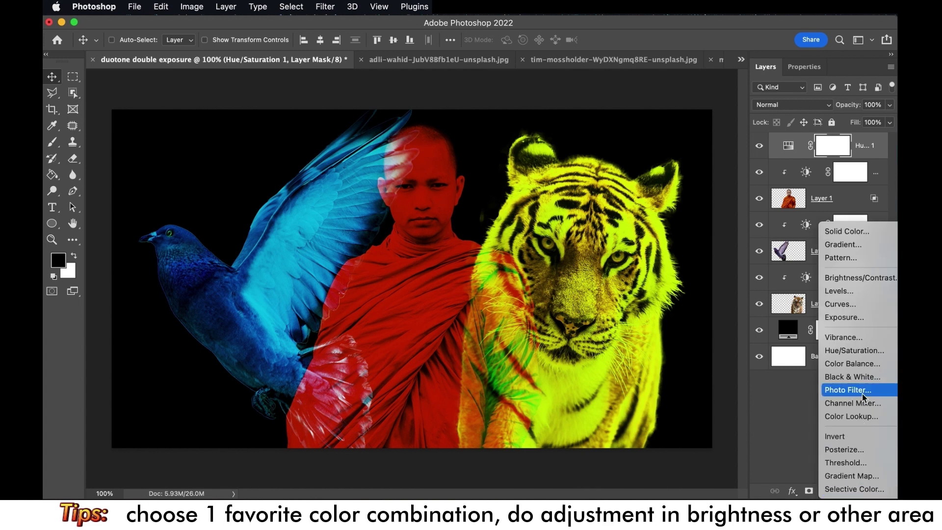
click(849, 278)
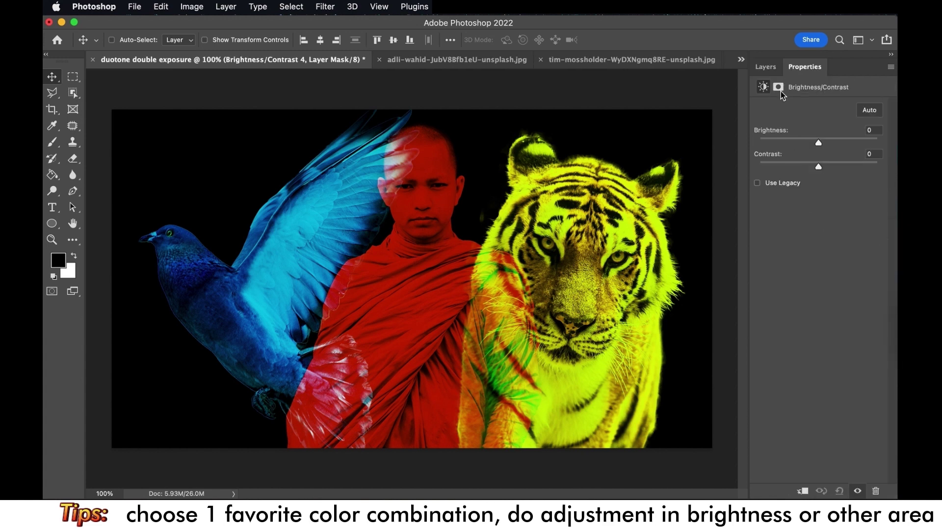
click(765, 66)
click(759, 146)
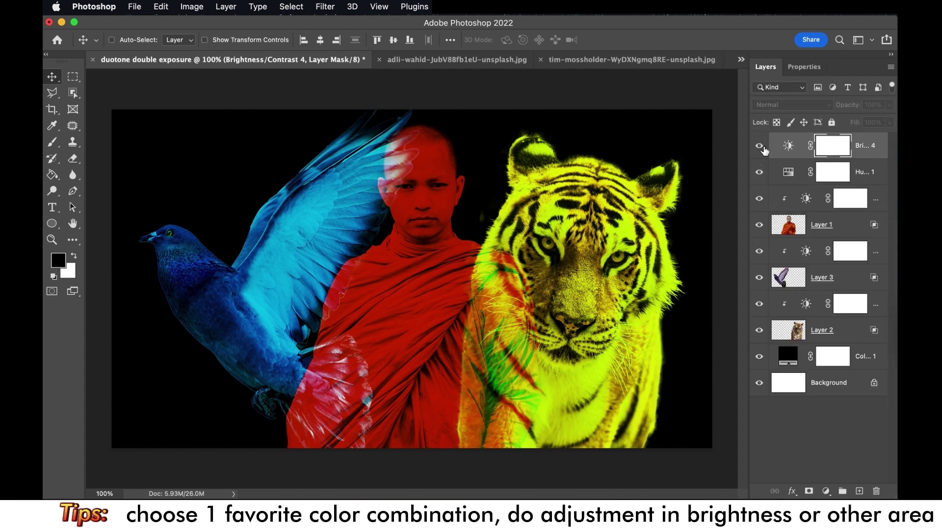
double_click(789, 145)
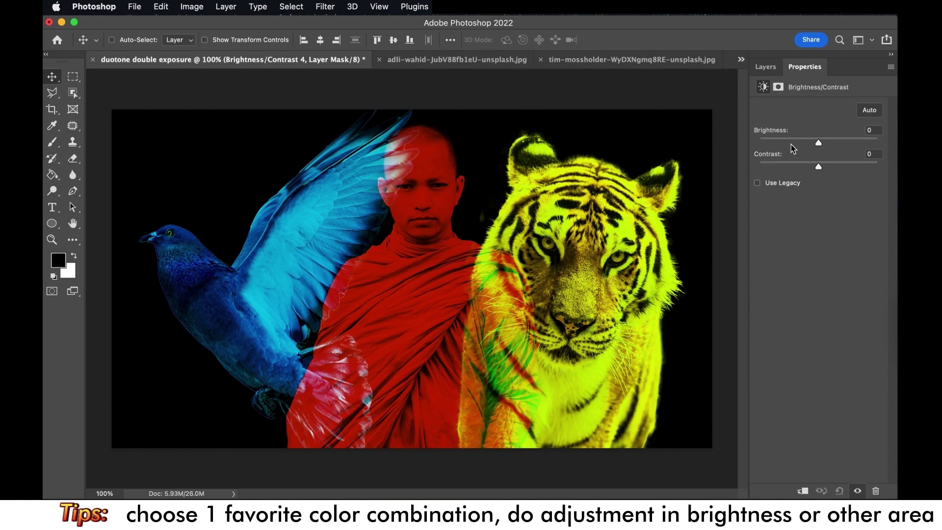
click(828, 142)
click(849, 166)
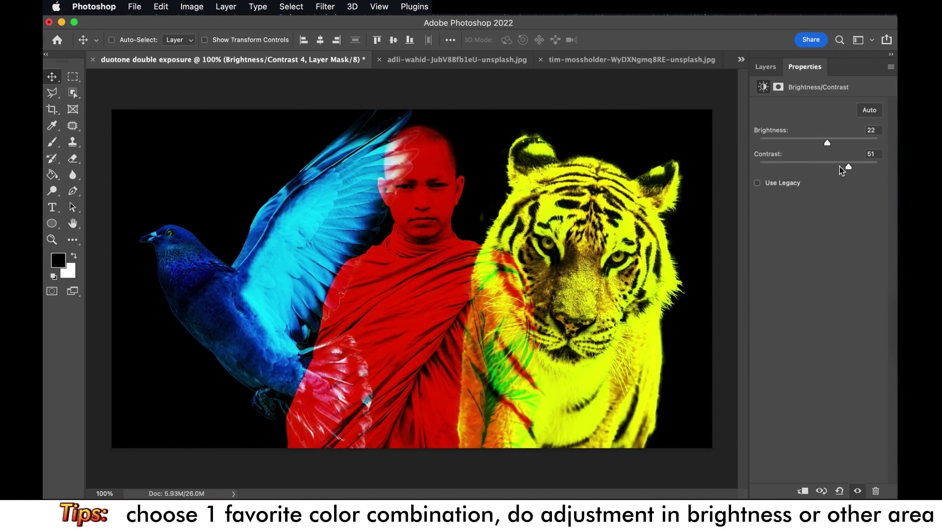
drag(835, 167, 834, 168)
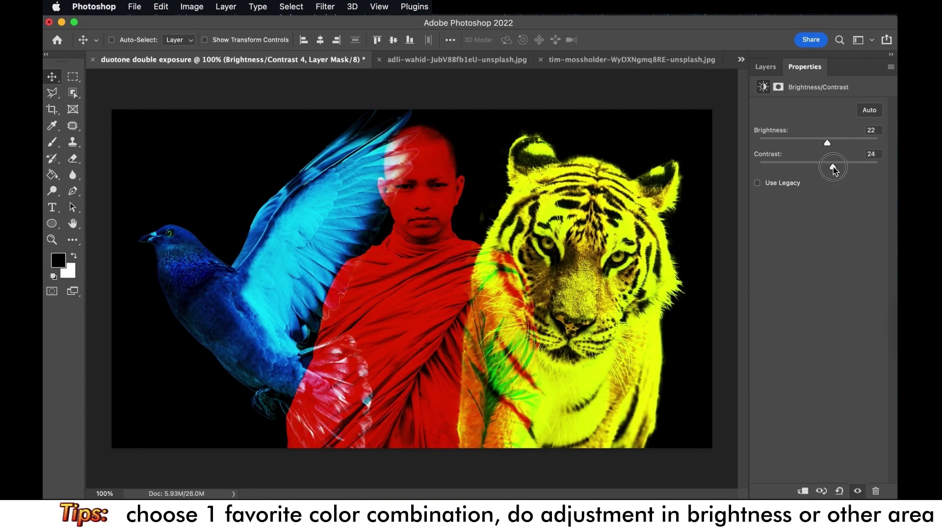